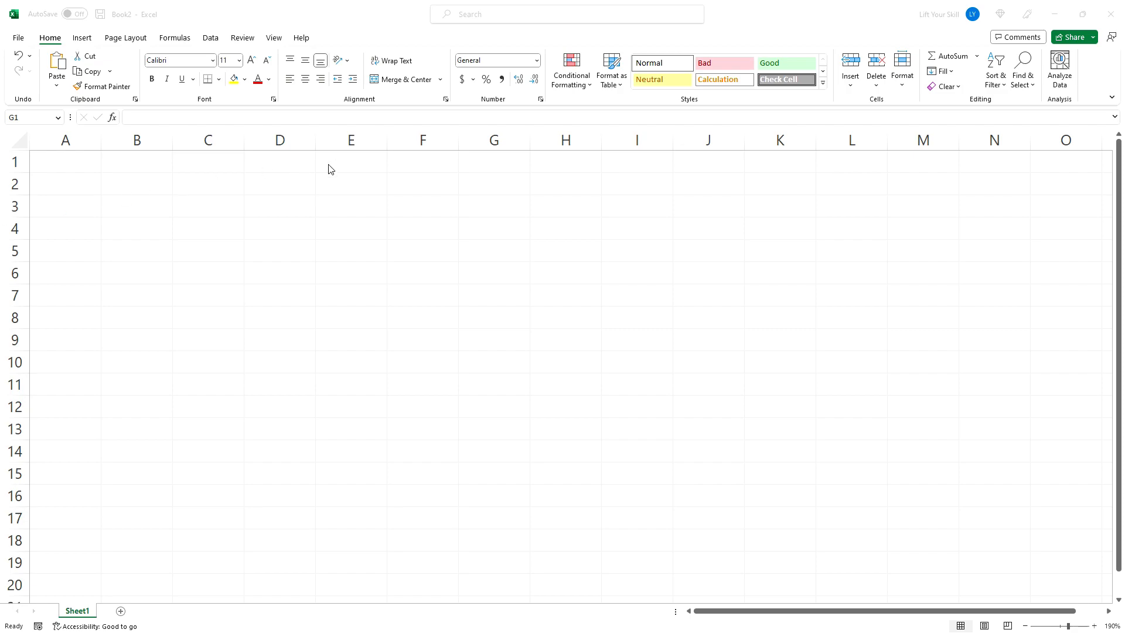
- Enter the labels Number and Text in F1:F2 with the values 2 and abc beside them in column G
{"action": "left_click", "coordinate": [424, 159]}
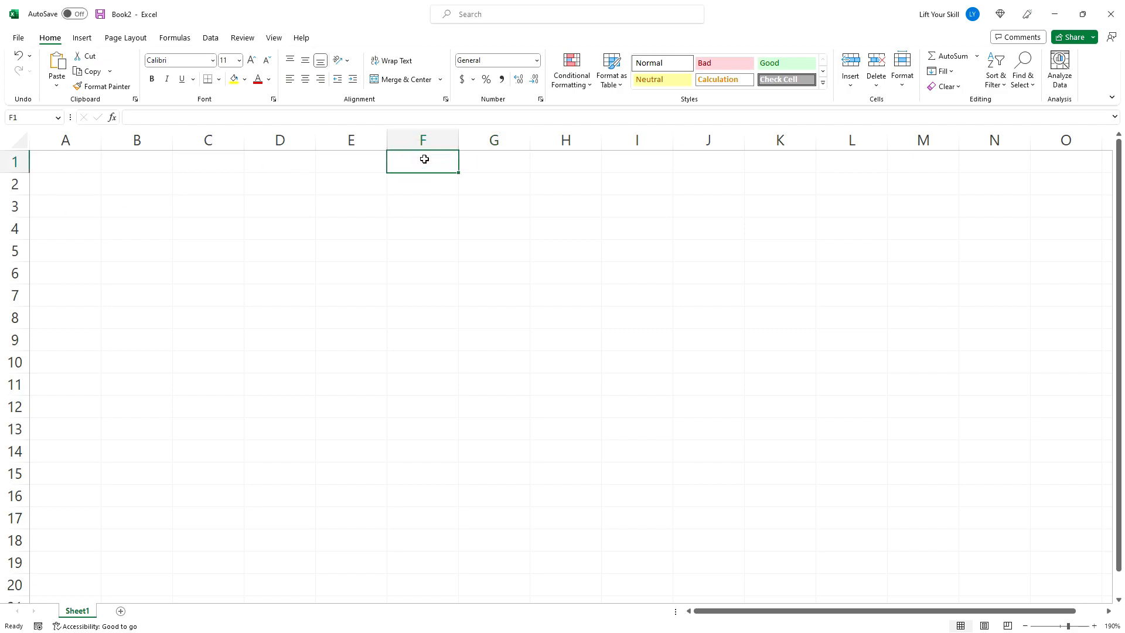
{"action": "type", "text": "Number"}
{"action": "key", "text": "Tab"}
{"action": "type", "text": "2"}
{"action": "key", "text": "Return"}
{"action": "type", "text": "Text"}
{"action": "key", "text": "Tab"}
{"action": "type", "text": "abc"}
{"action": "key", "text": "Return"}
- Enter the label Date in F3 and the date 2023-02-01 in G3
{"action": "type", "text": "Date"}
{"action": "key", "text": "Tab"}
{"action": "type", "text": "2023-02-01"}
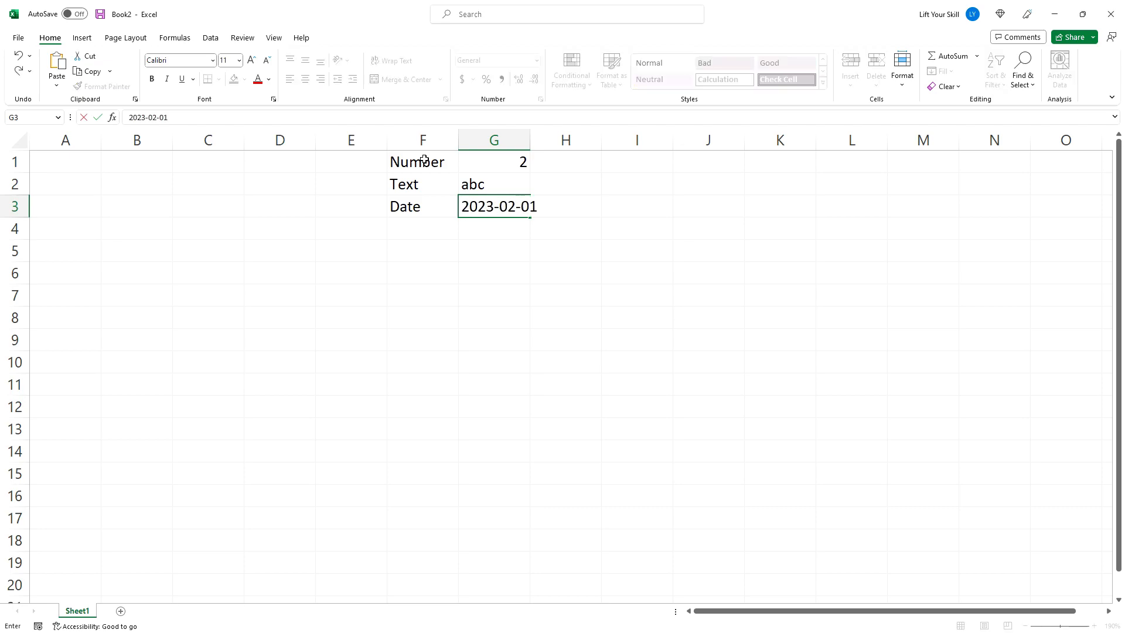
{"action": "key", "text": "Return"}
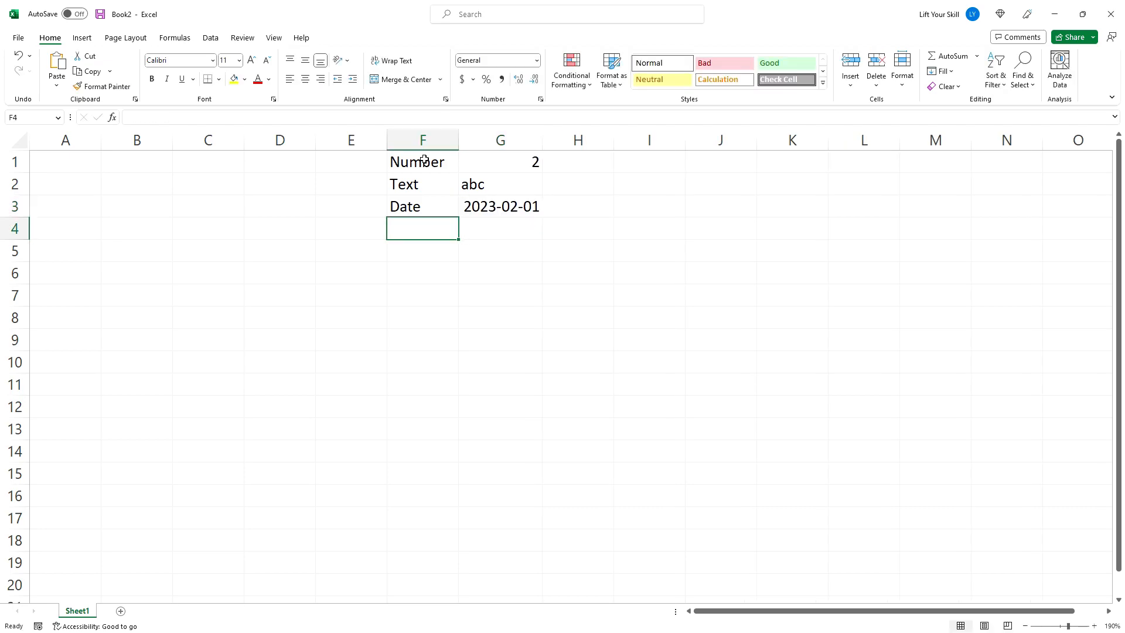
- Widen column F and enter 1+2 as plain text in F4
{"action": "left_click_drag", "start_coordinate": [458, 141], "coordinate": [535, 141]}
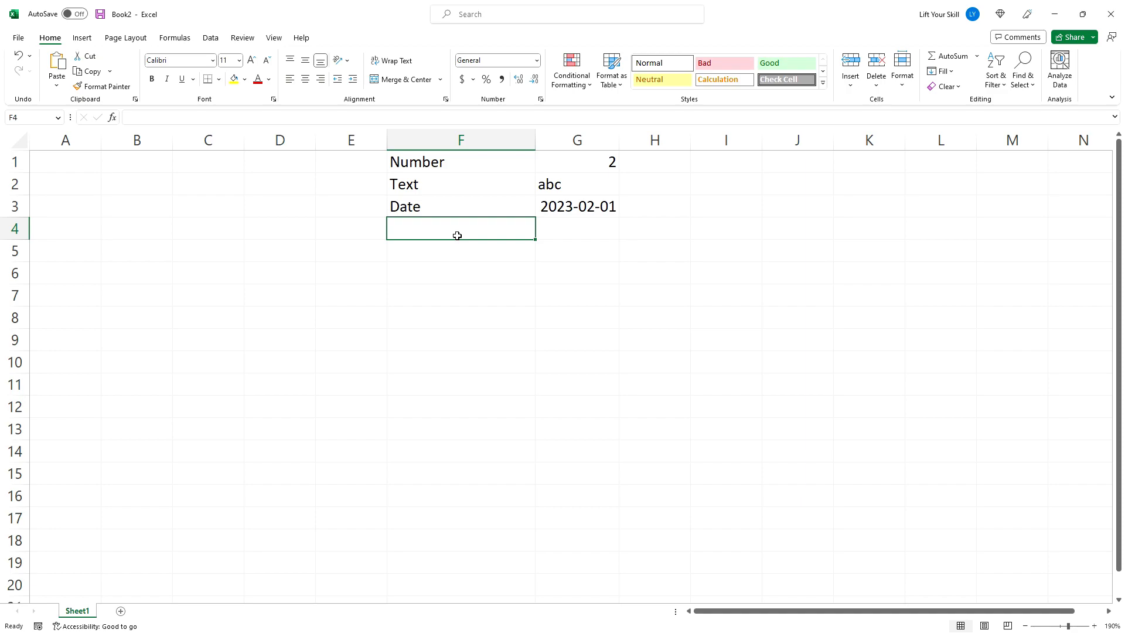
{"action": "type", "text": "1+2"}
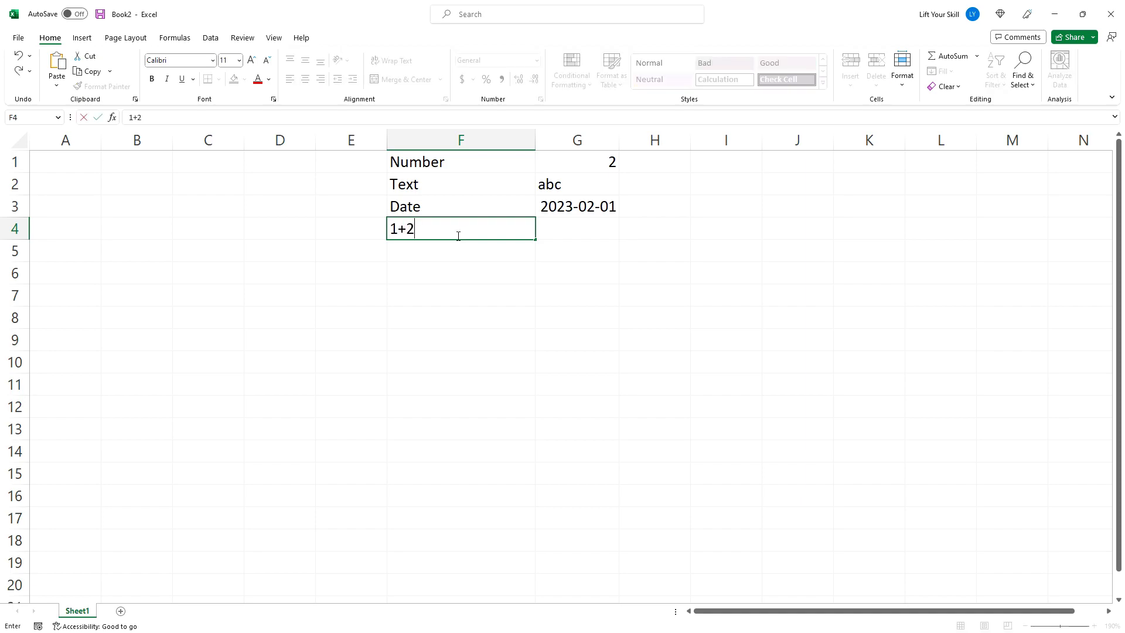
{"action": "key", "text": "Return"}
{"action": "left_click", "coordinate": [457, 236]}
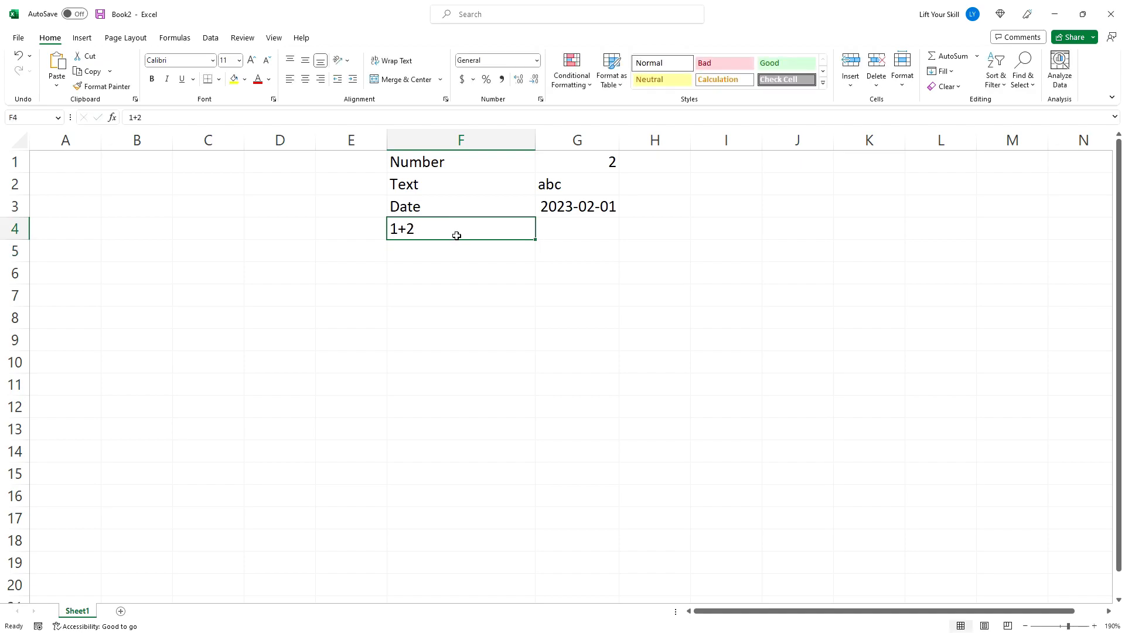
{"action": "key", "text": "Return"}
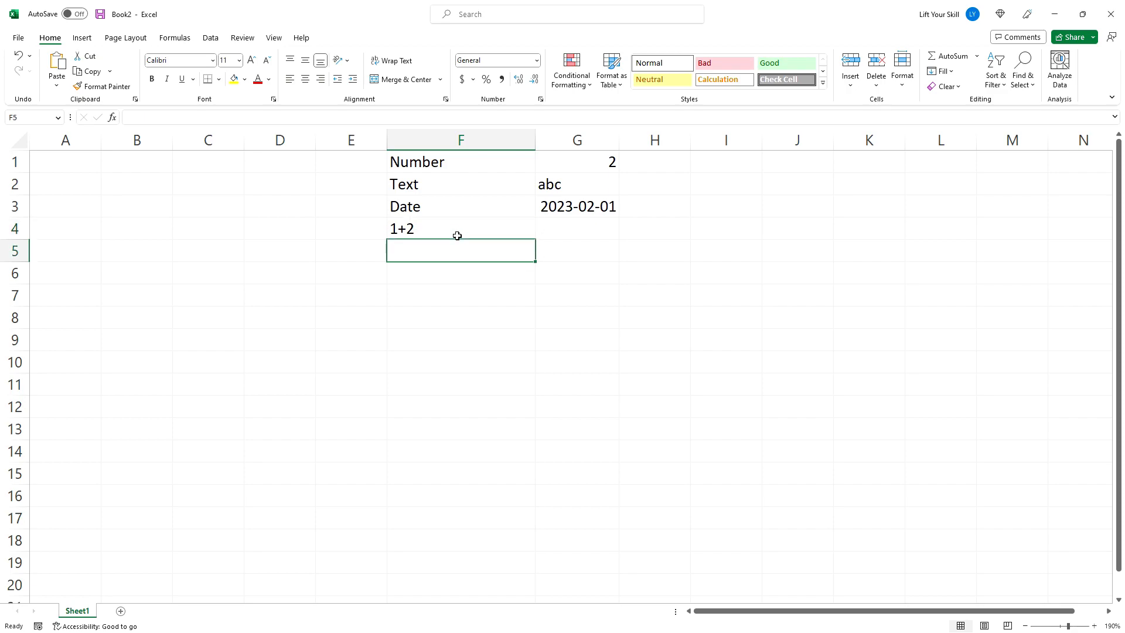
- Label F5 Formula and enter the formula =1+2 in G5
{"action": "type", "text": "Formula"}
{"action": "key", "text": "Tab"}
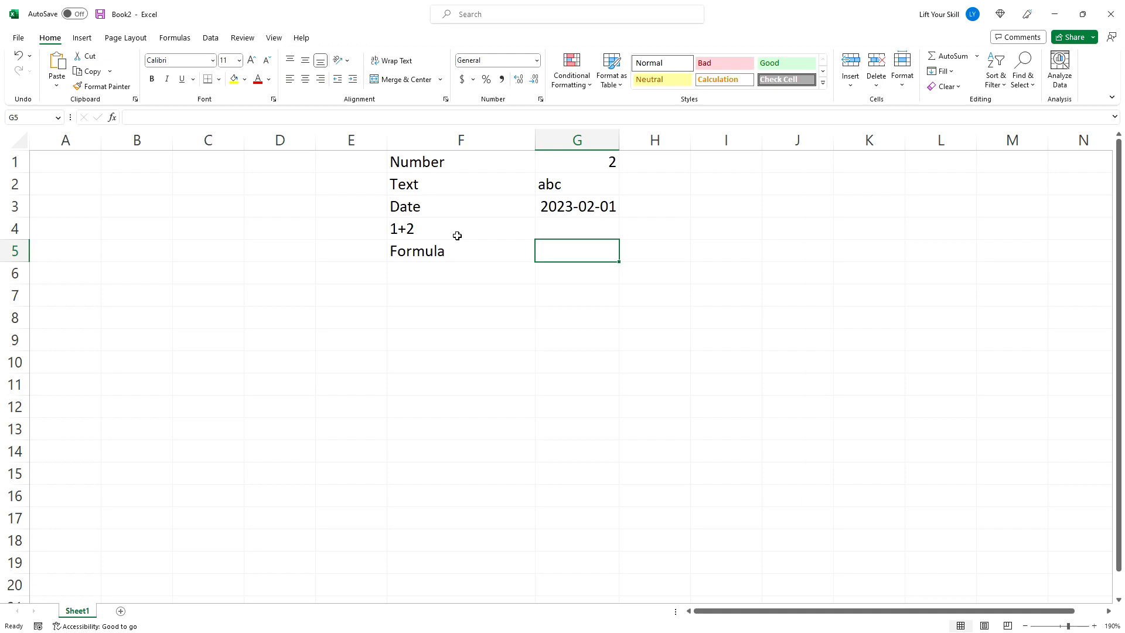
{"action": "type", "text": "=1"}
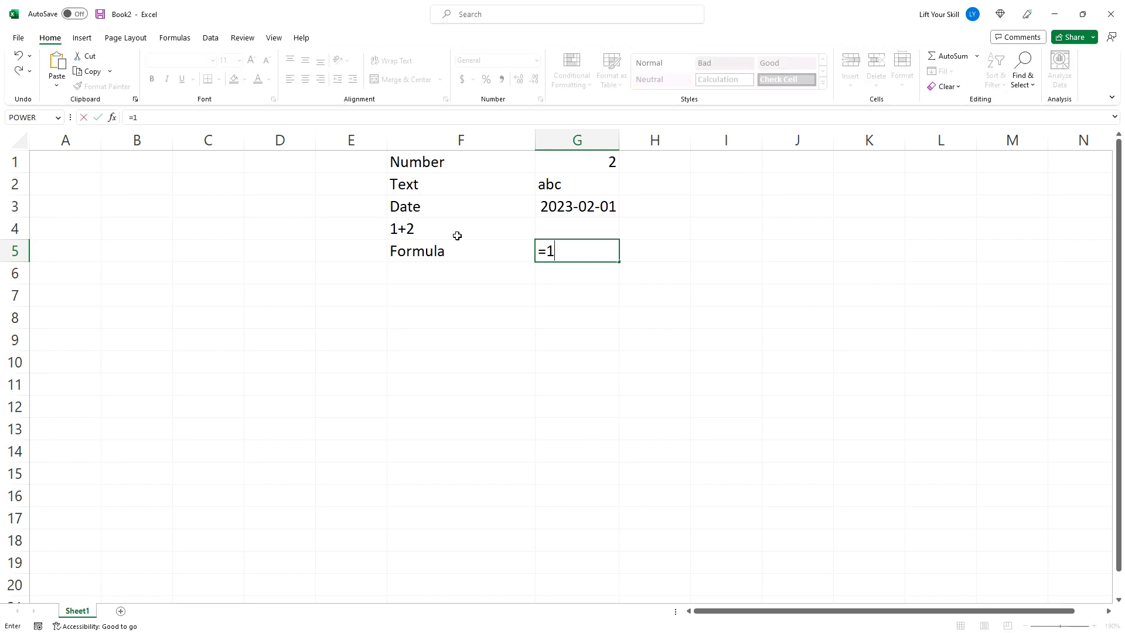
{"action": "type", "text": "+2"}
{"action": "key", "text": "Return"}
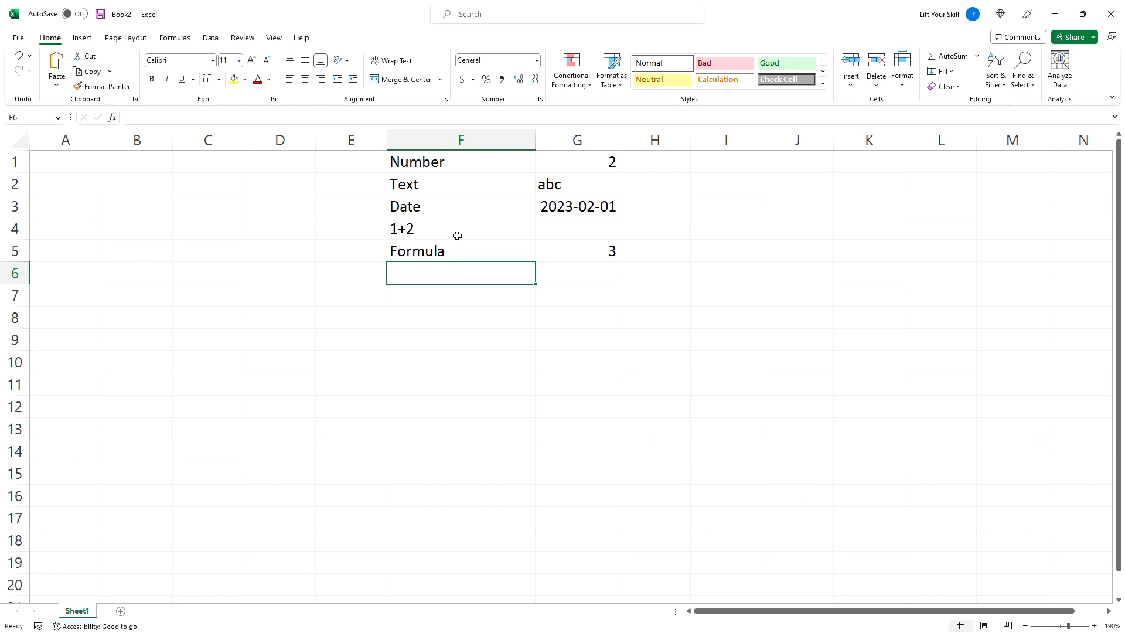
- Edit G5's formula in the formula bar to =1+3
{"action": "left_click", "coordinate": [552, 248]}
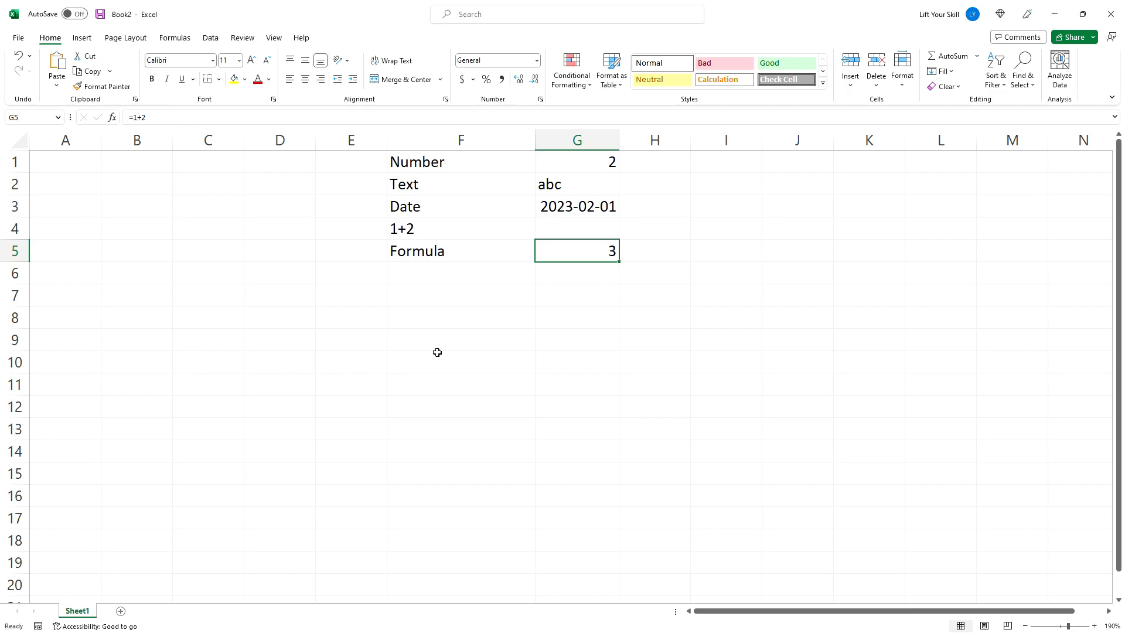
{"action": "left_click", "coordinate": [557, 273]}
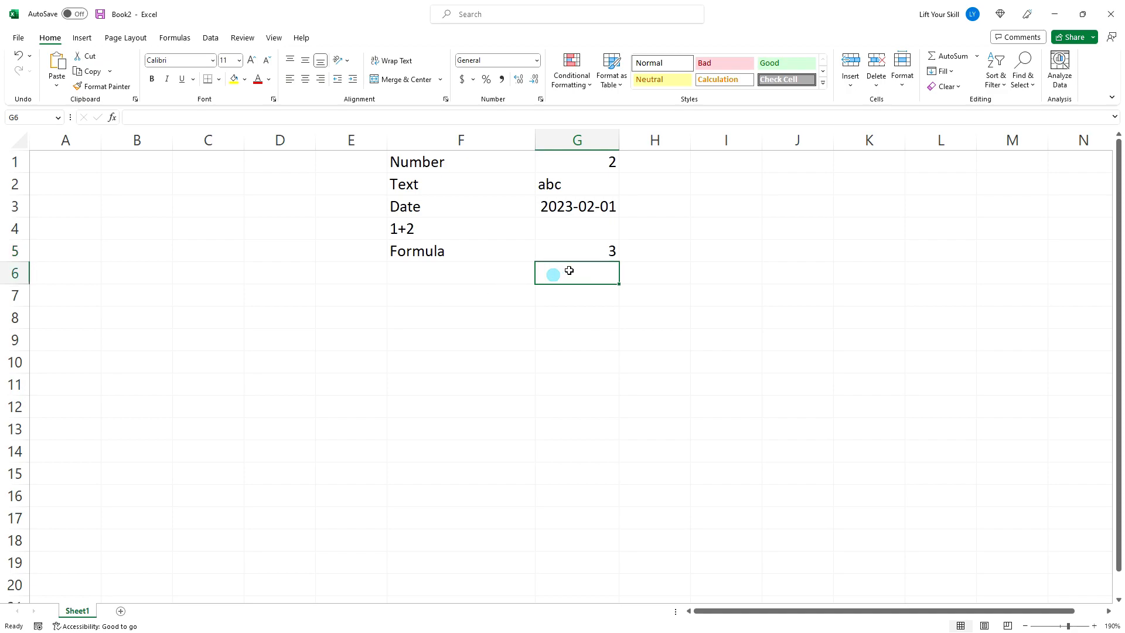
{"action": "left_click", "coordinate": [597, 251]}
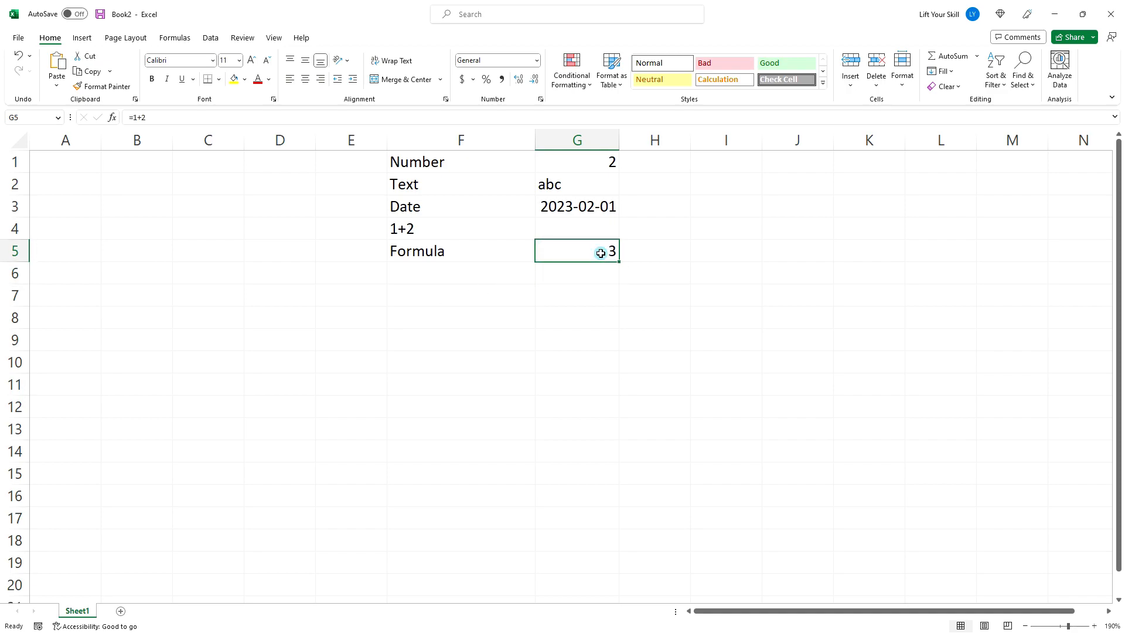
{"action": "left_click", "coordinate": [153, 118]}
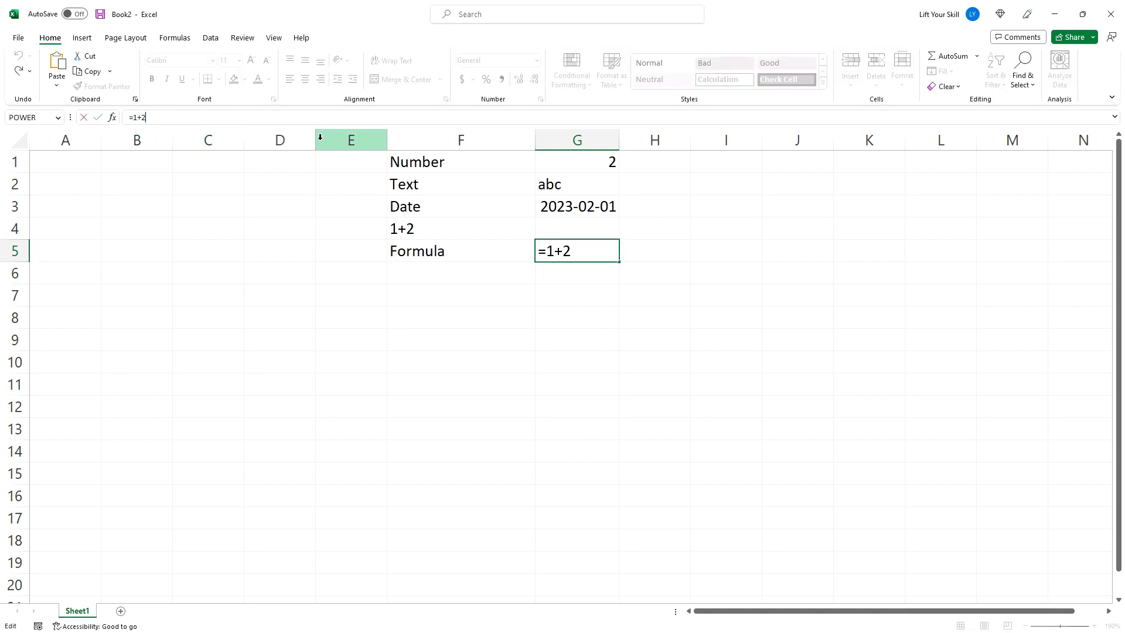
{"action": "key", "text": "BackSpace"}
{"action": "type", "text": "3"}
{"action": "key", "text": "Return"}
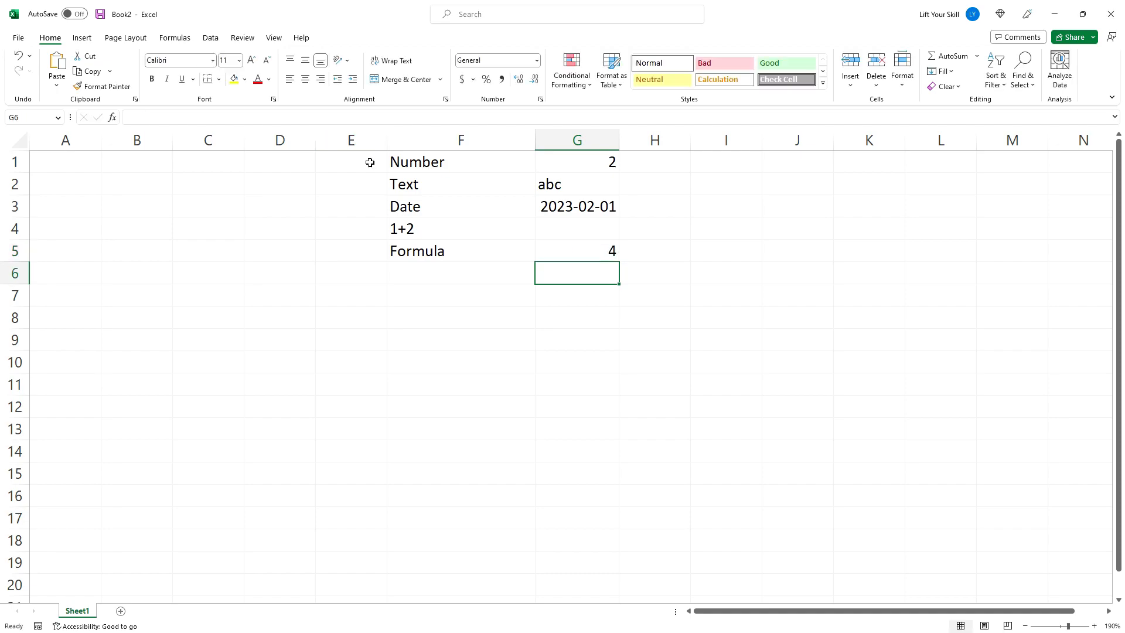
- Edit G5's formula directly in the cell, replacing one digit with 2
{"action": "double_click", "coordinate": [546, 251]}
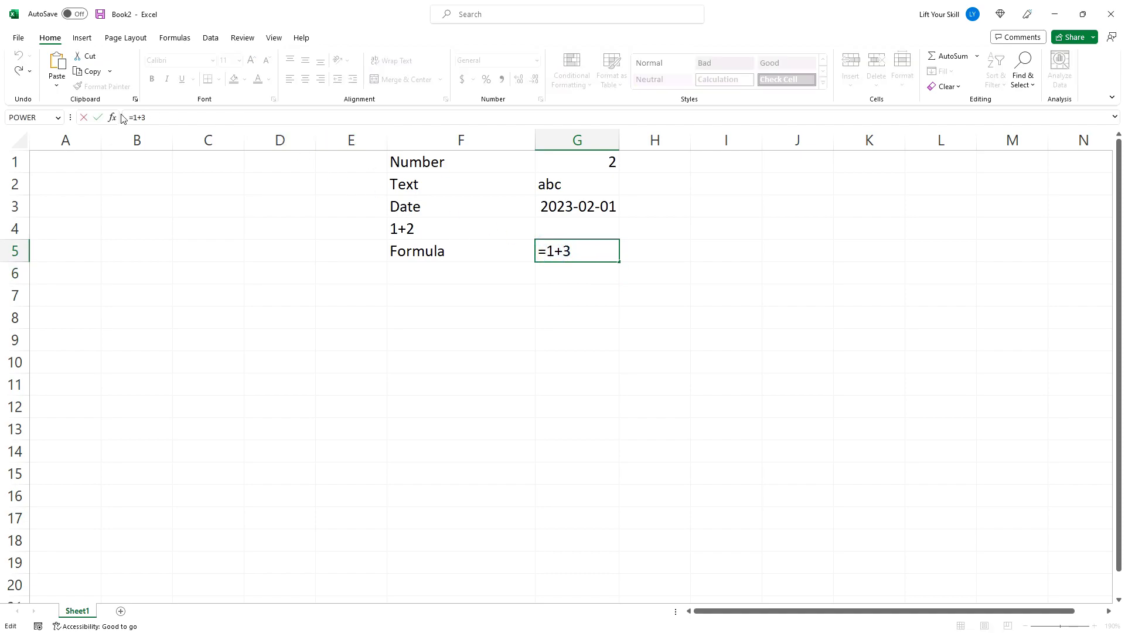
{"action": "key", "text": "Delete"}
{"action": "type", "text": "2"}
{"action": "key", "text": "Return"}
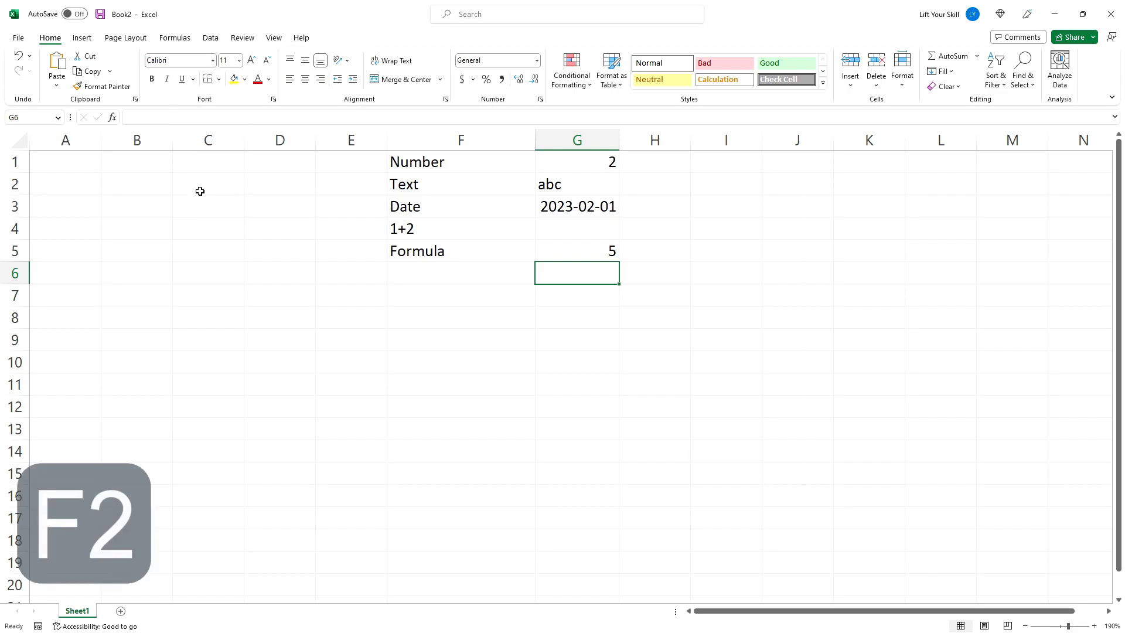
- Label F6 More complex and enter the formula =(1+2)*3 in G6
{"action": "left_click", "coordinate": [417, 271]}
{"action": "type", "text": "More complex"}
{"action": "key", "text": "Tab"}
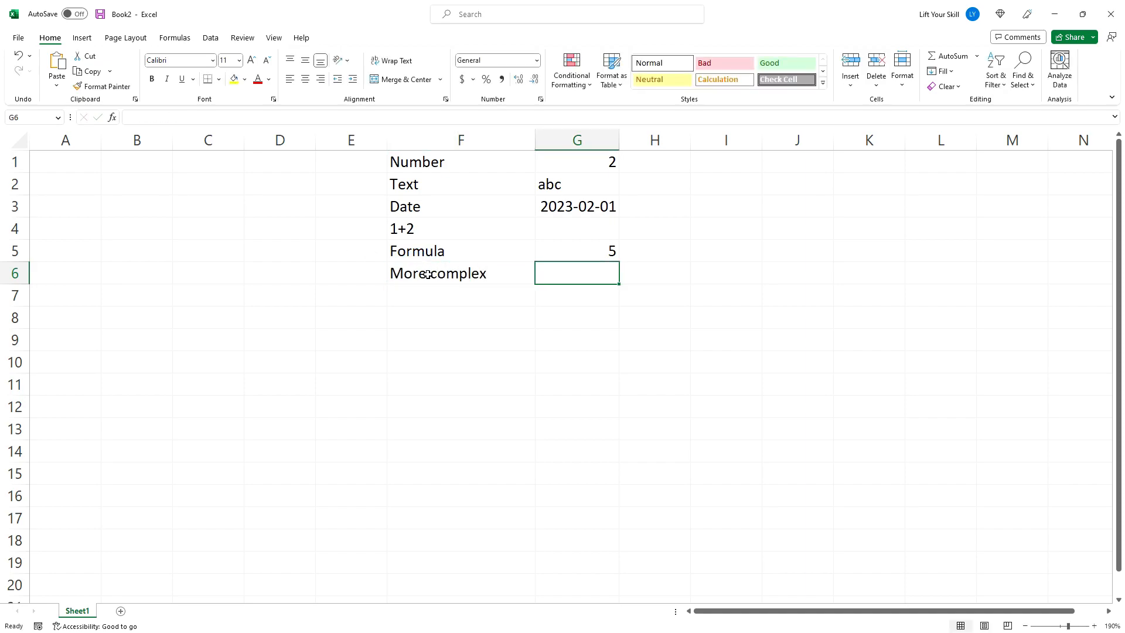
{"action": "type", "text": "=(1"}
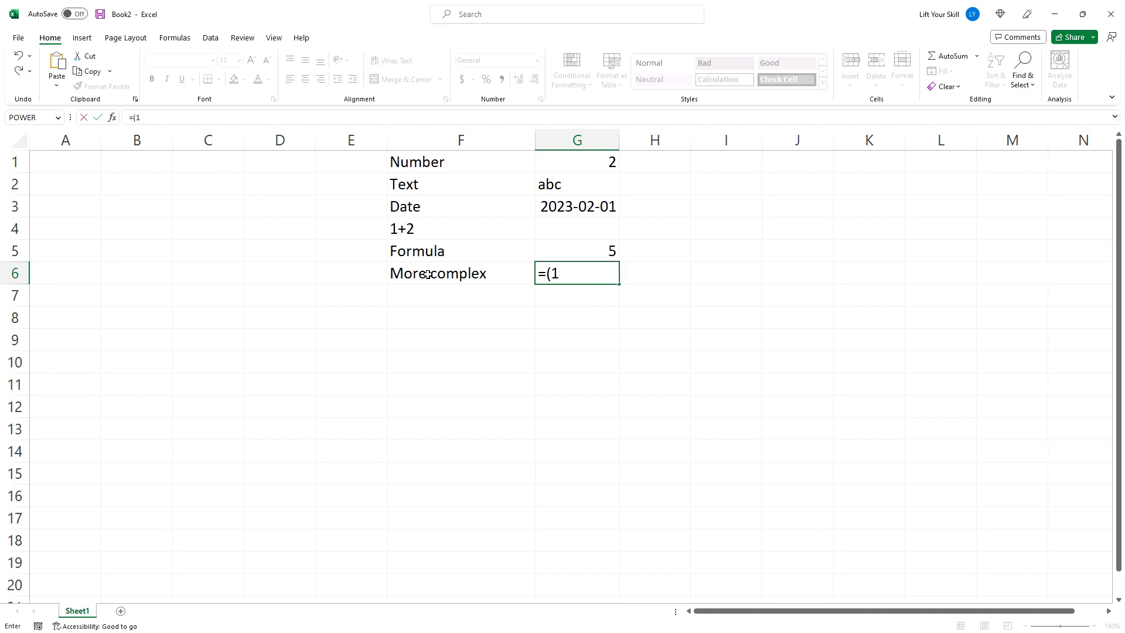
{"action": "type", "text": "+2)*3"}
{"action": "key", "text": "Return"}
- Enter the values 2 and 3 in B2 and B3
{"action": "left_click", "coordinate": [428, 274]}
{"action": "key", "text": "Right"}
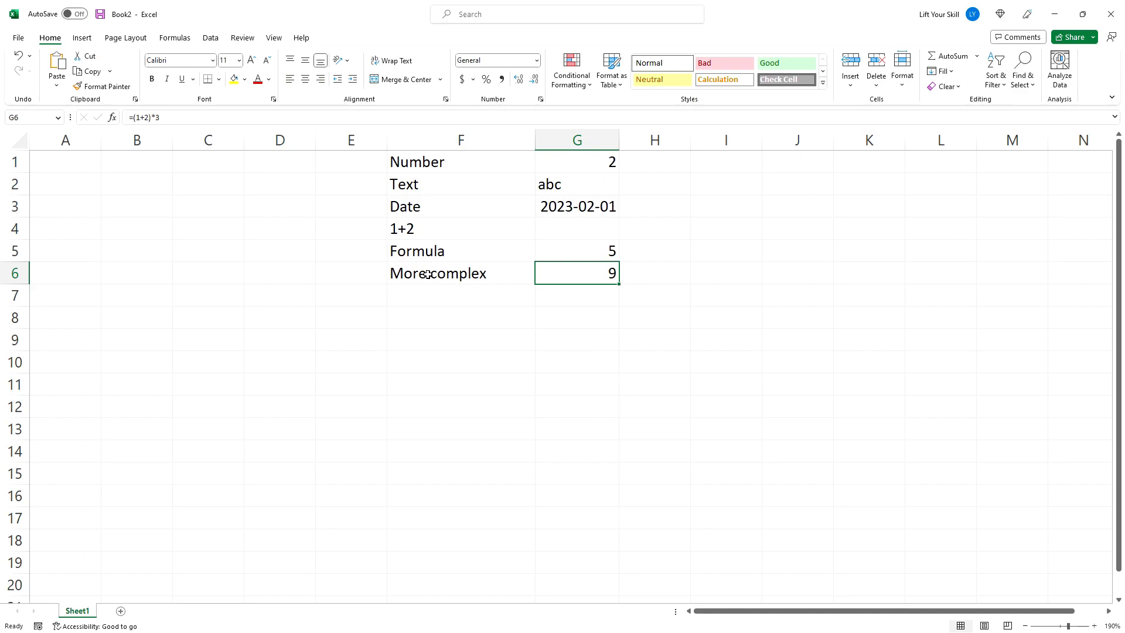
{"action": "left_click", "coordinate": [152, 185]}
{"action": "type", "text": "2"}
{"action": "key", "text": "Return"}
{"action": "type", "text": "3"}
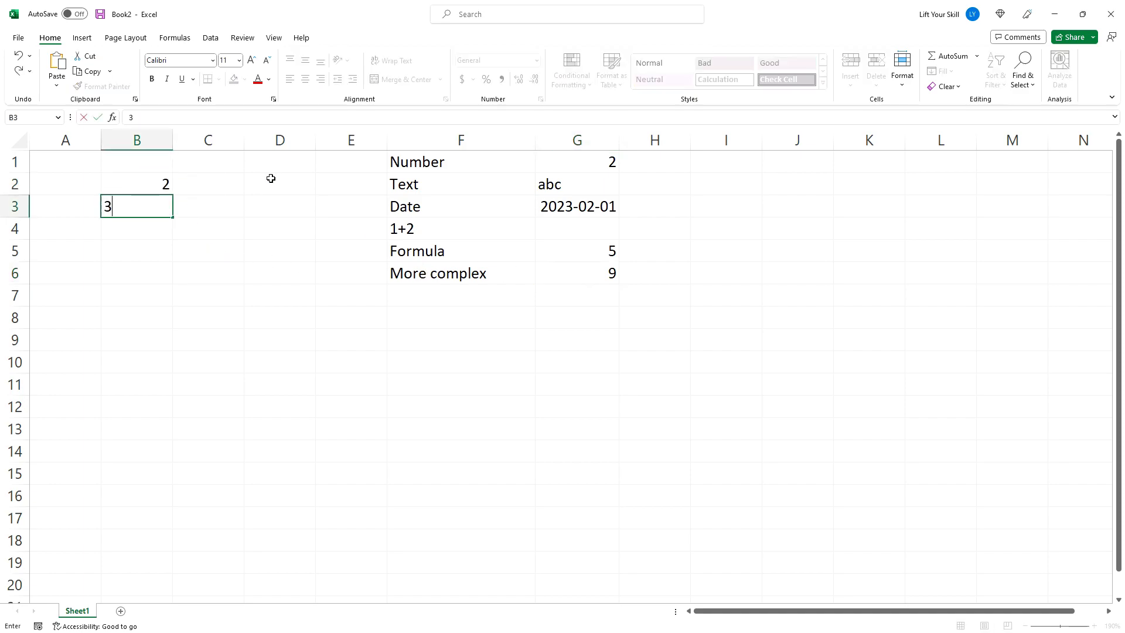
{"action": "key", "text": "Return"}
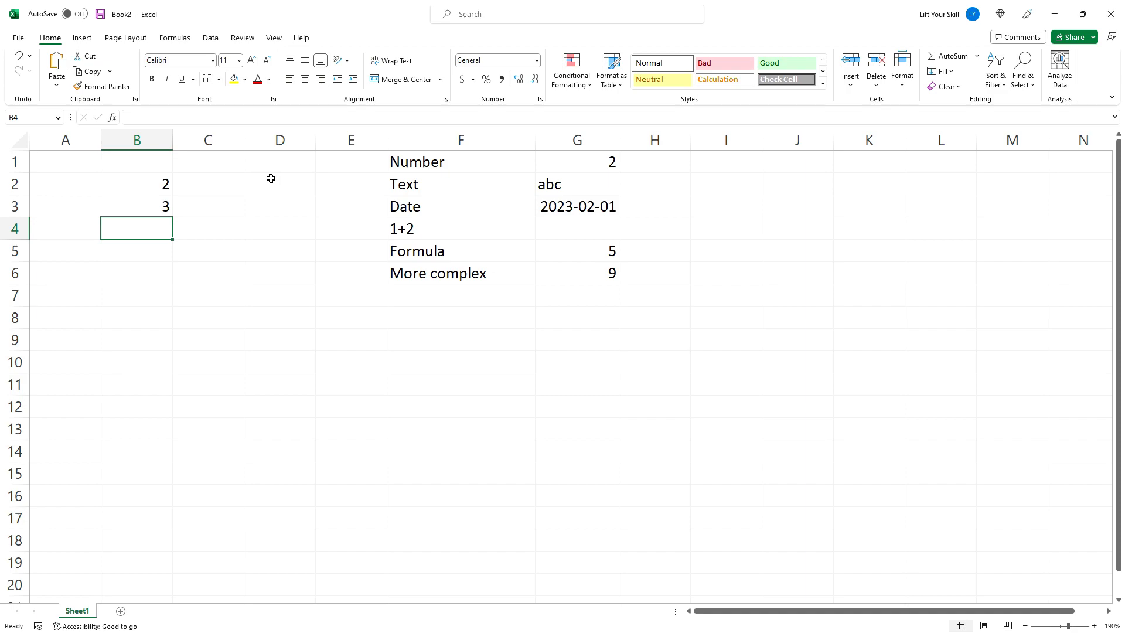
- Enter the formula =b2+b3 in B4 to add the two cells
{"action": "type", "text": "=b2+b3"}
{"action": "key", "text": "Return"}
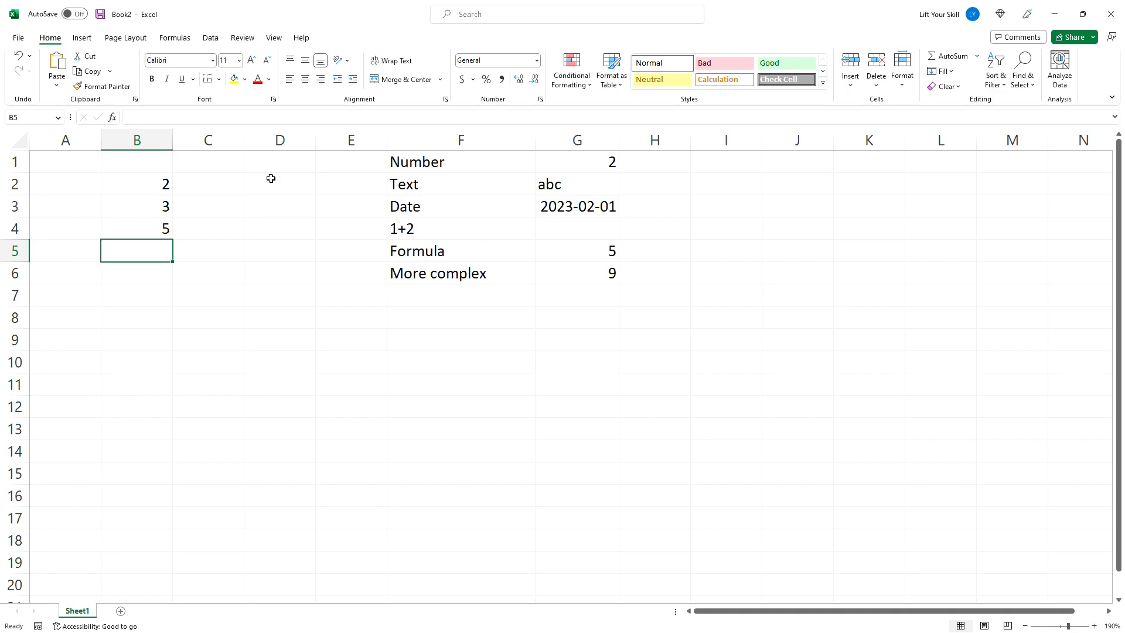
- Enter the self-referencing formula =b5*2 in B5, dismiss the circular reference warning, and clear B5
{"action": "type", "text": "=b5"}
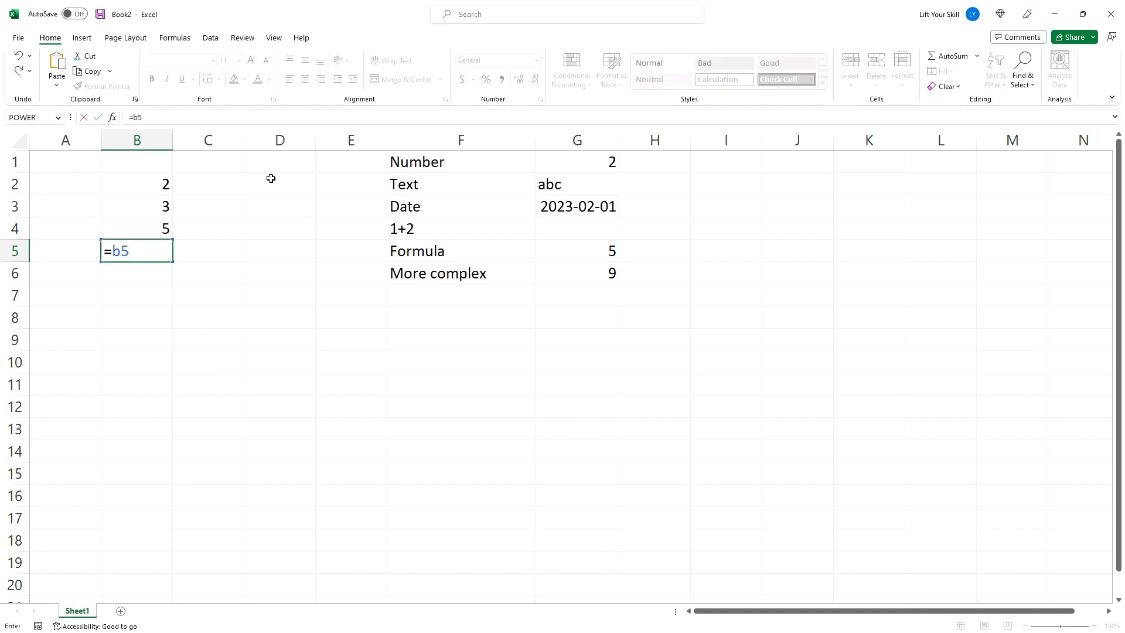
{"action": "type", "text": "*2"}
{"action": "key", "text": "Return"}
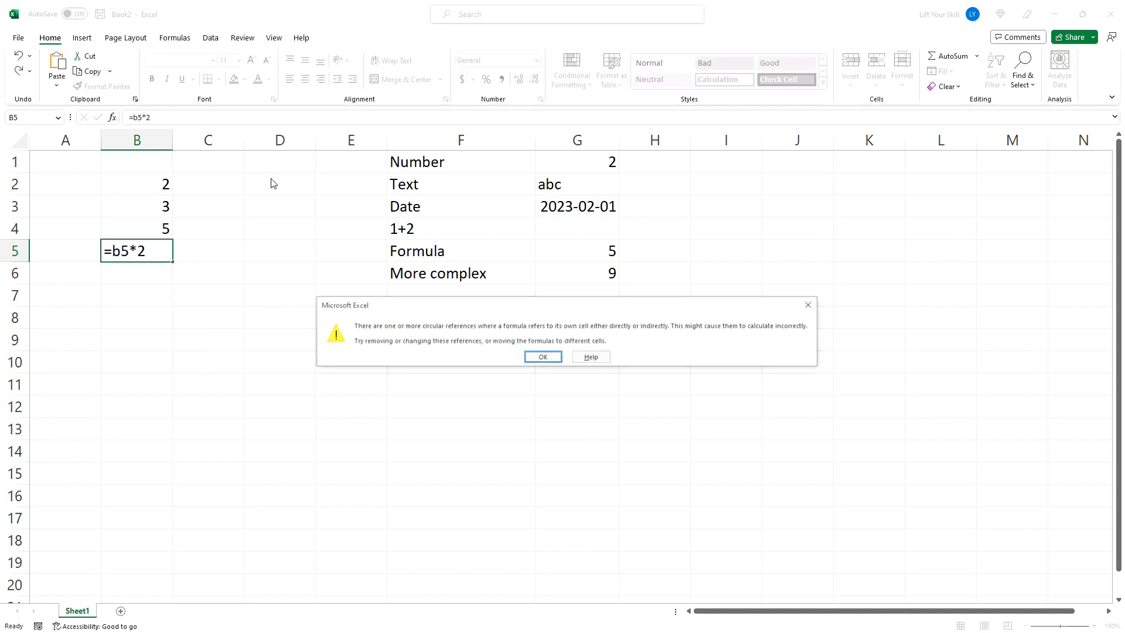
{"action": "left_click", "coordinate": [558, 357]}
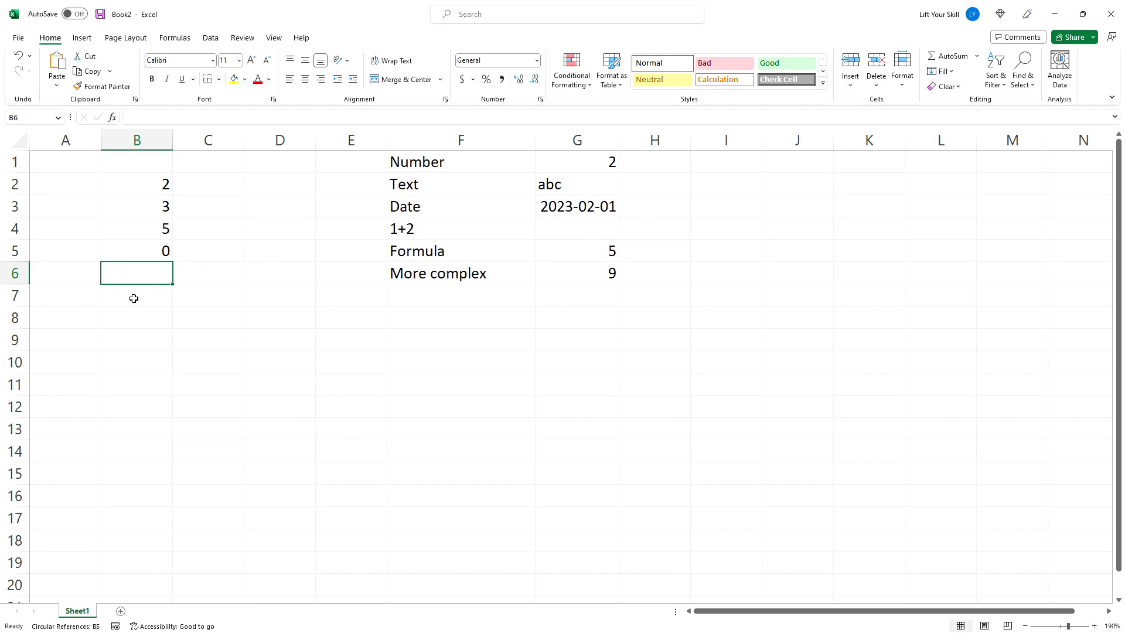
{"action": "left_click", "coordinate": [141, 252]}
{"action": "key", "text": "Delete"}
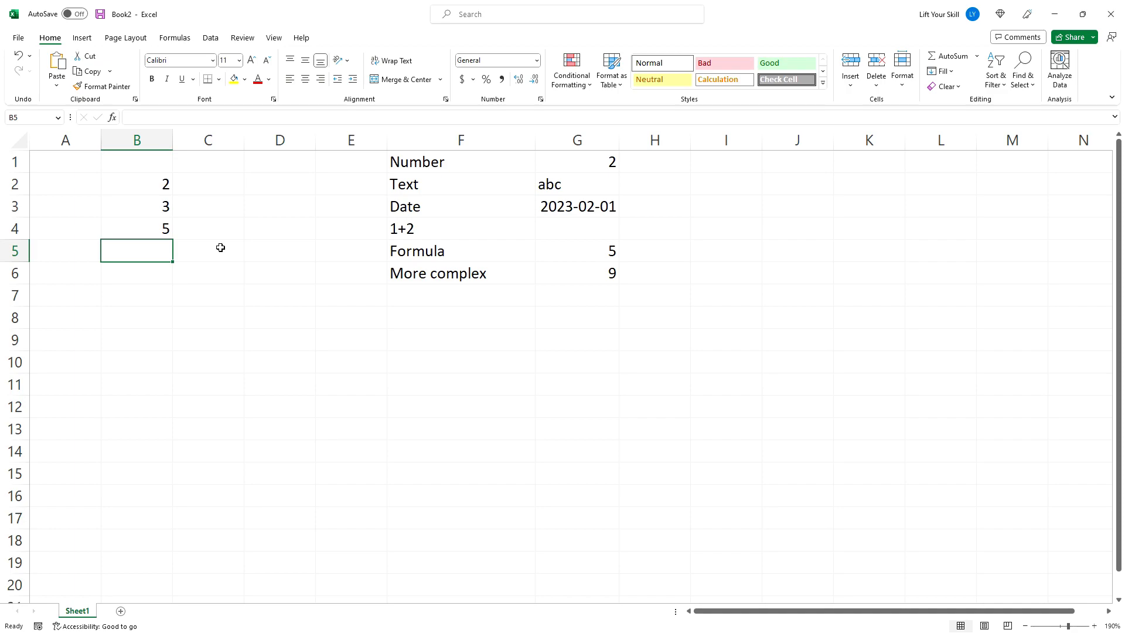
- Label F7 Function and enter =sqrt(64) in G7
{"action": "left_click", "coordinate": [422, 299]}
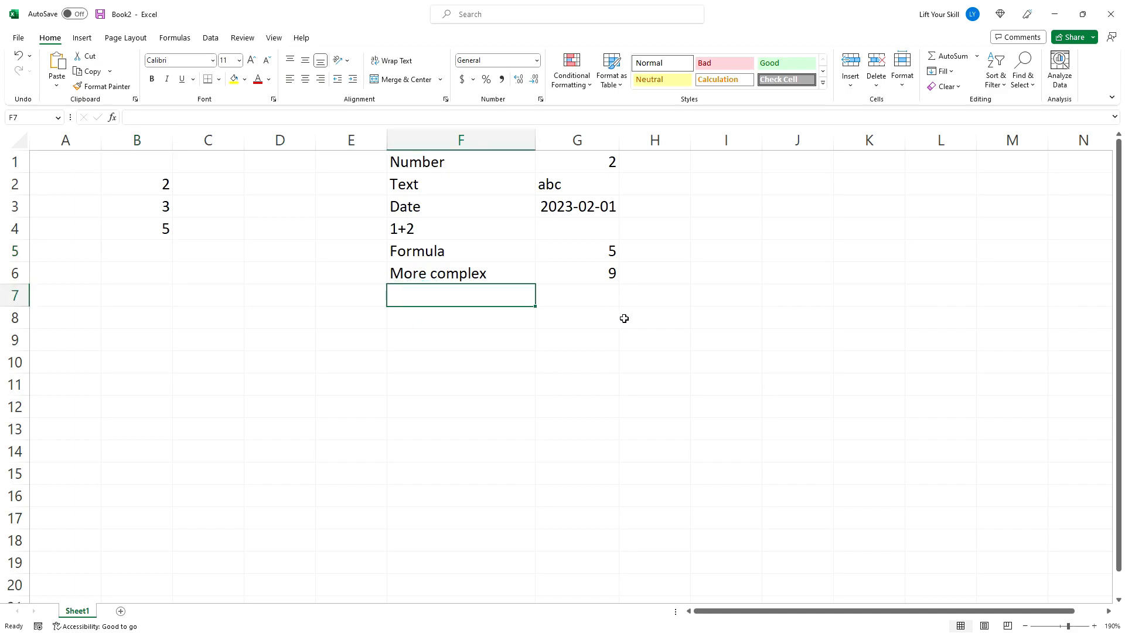
{"action": "type", "text": "Function"}
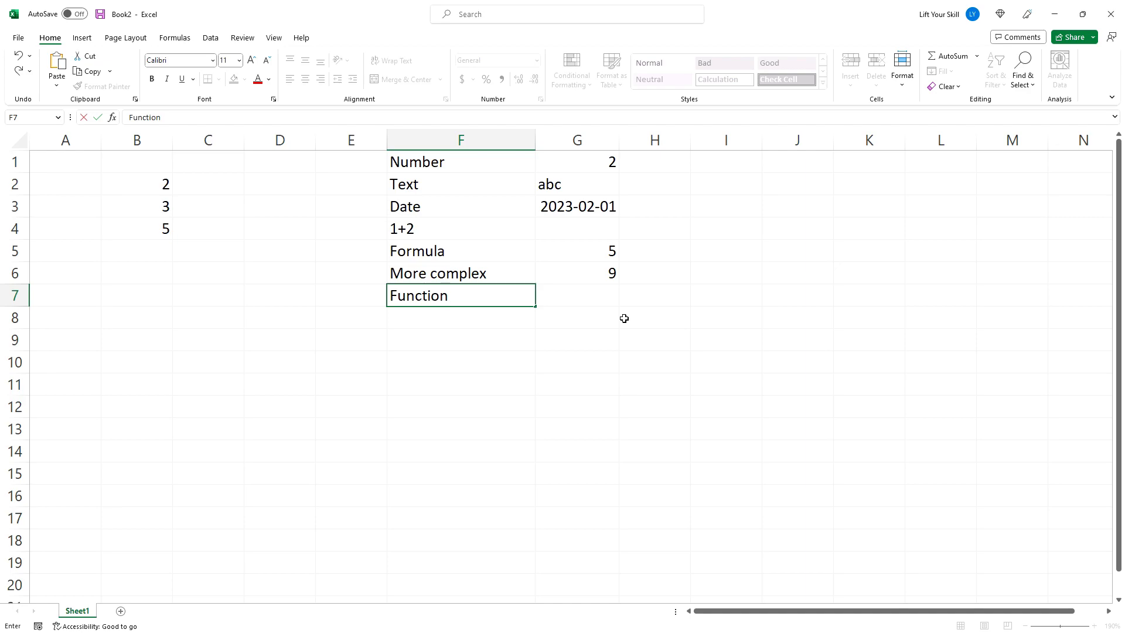
{"action": "key", "text": "Tab"}
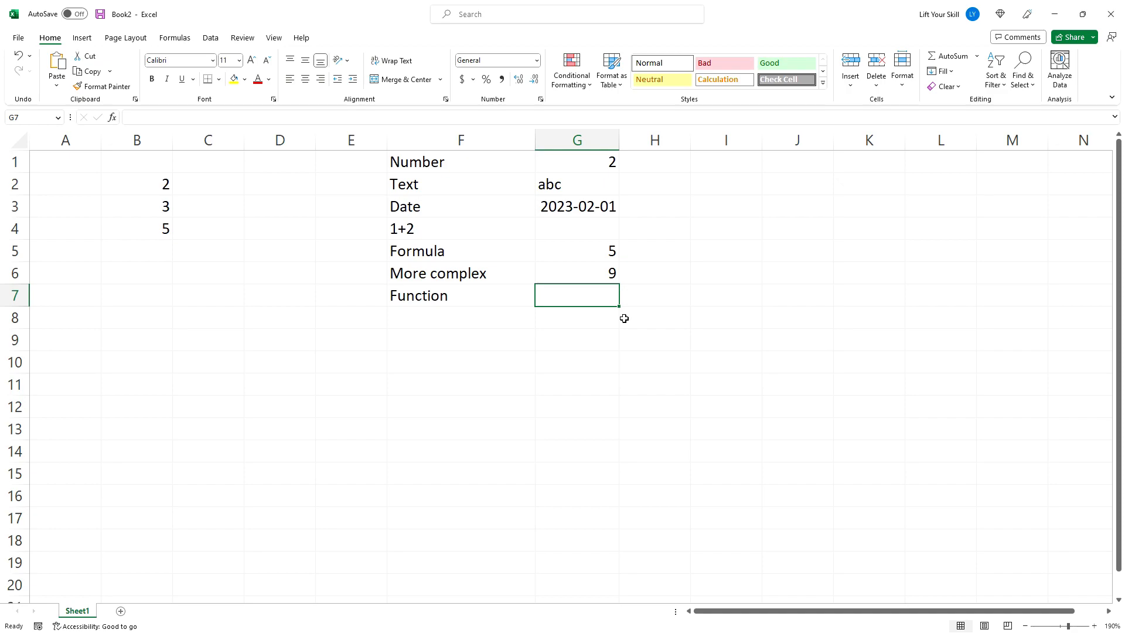
{"action": "type", "text": "=sqrt"}
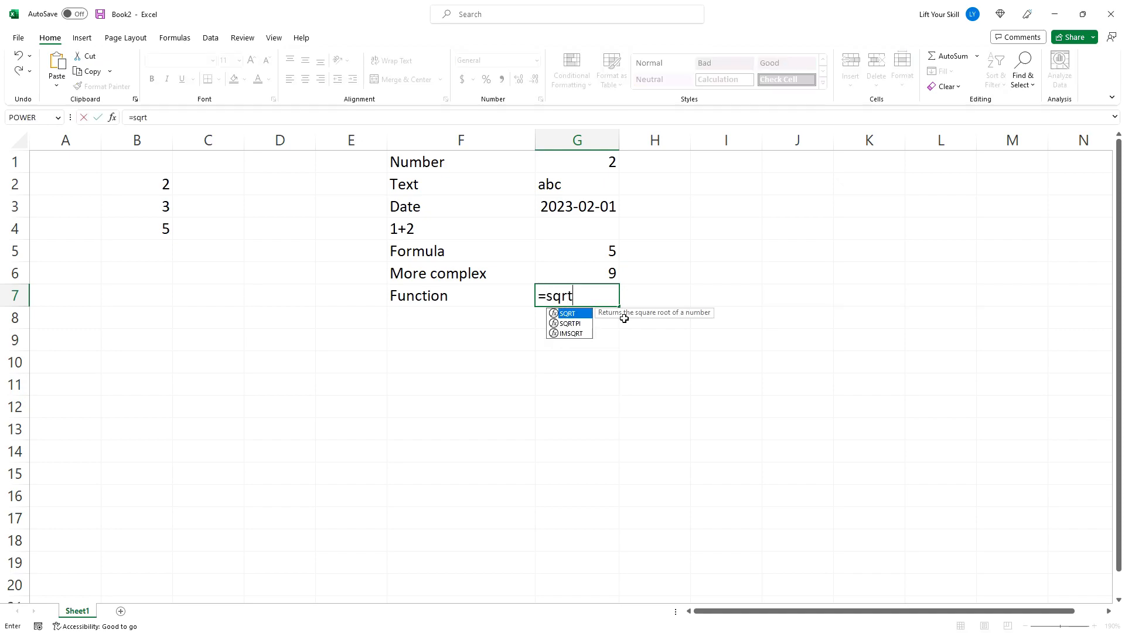
{"action": "type", "text": "(64)"}
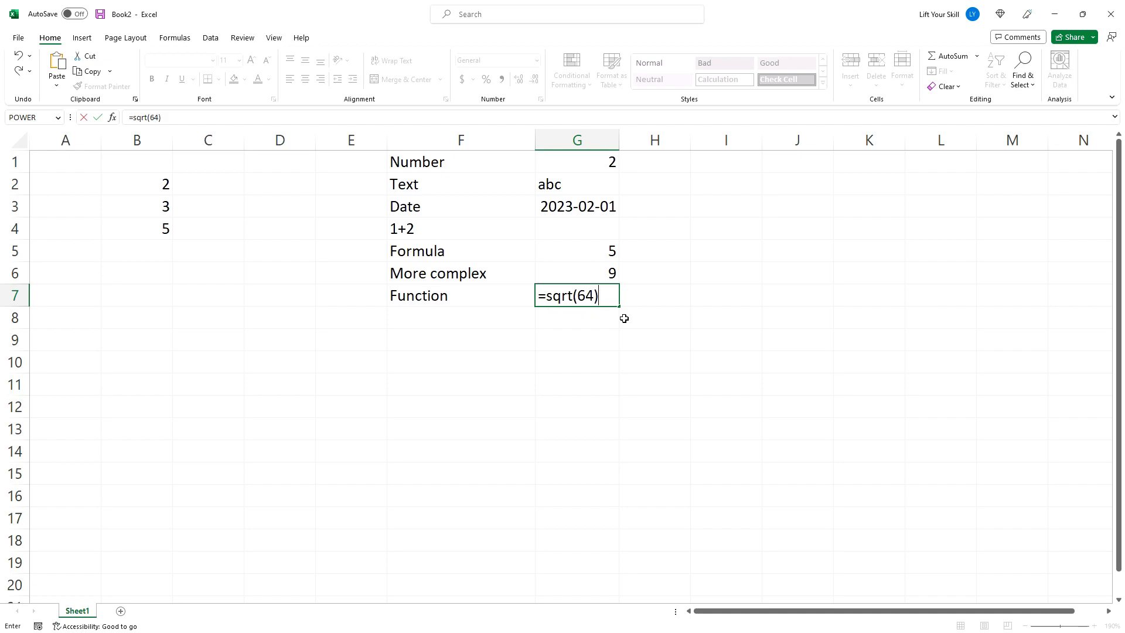
{"action": "key", "text": "Return"}
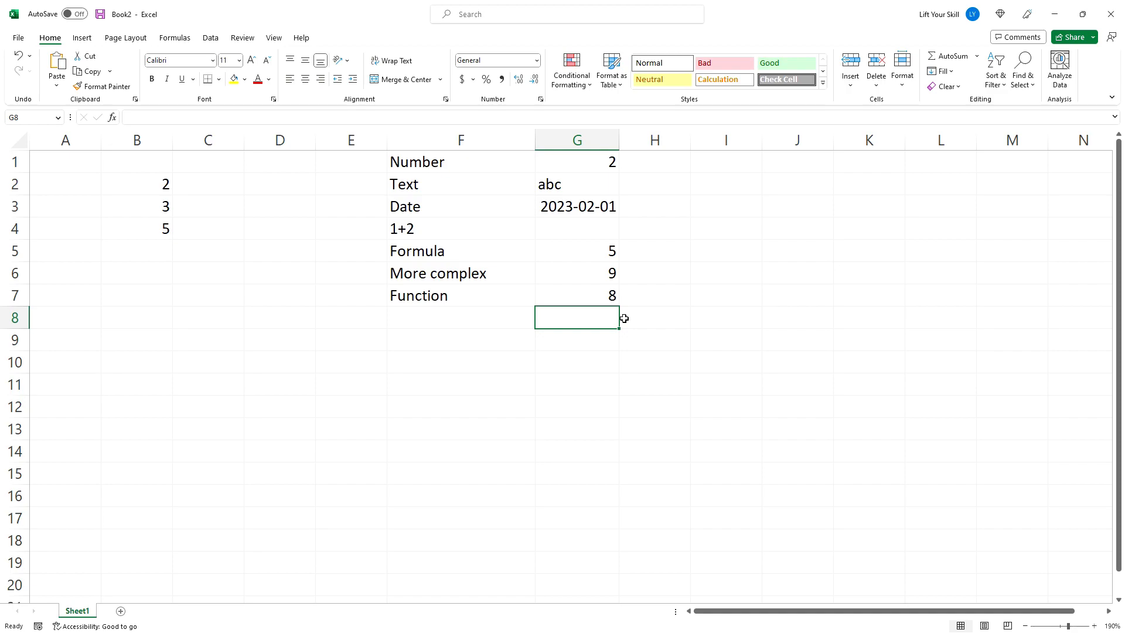
- Enter the formula =sqrt(64)+10 in G8
{"action": "key", "text": "Left"}
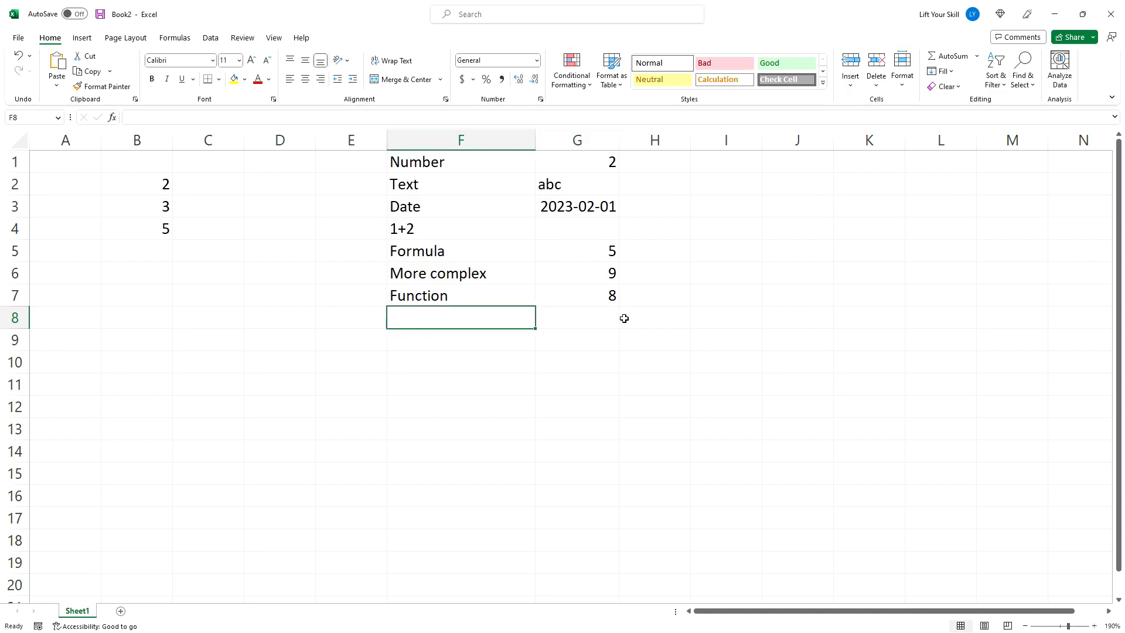
{"action": "key", "text": "Right"}
{"action": "type", "text": "=sa"}
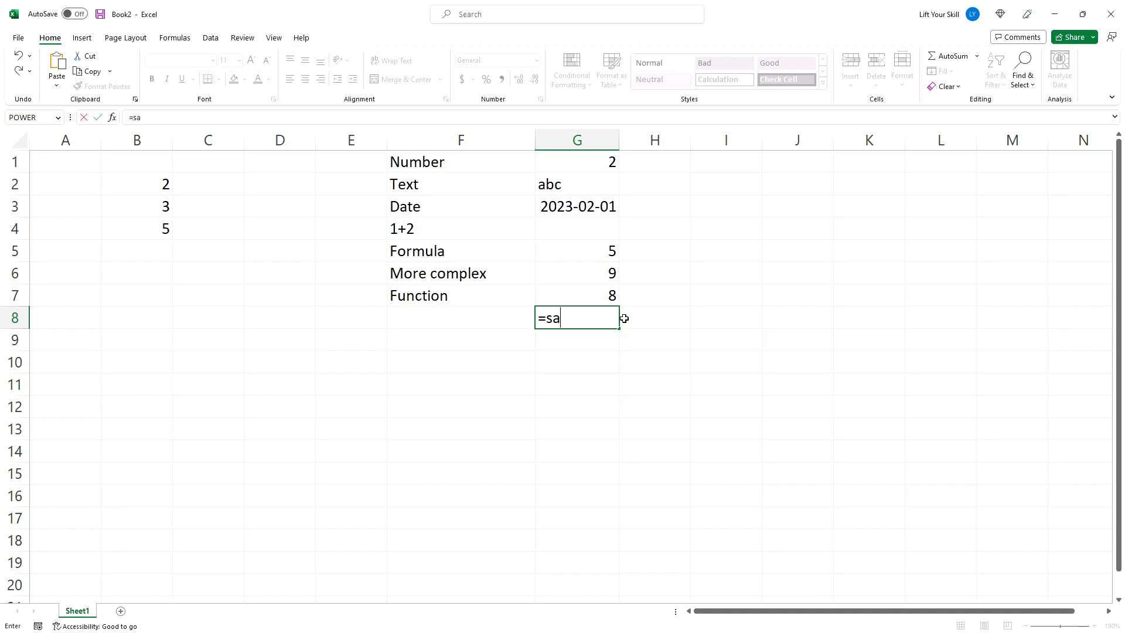
{"action": "key", "text": "BackSpace"}
{"action": "type", "text": "qrt"}
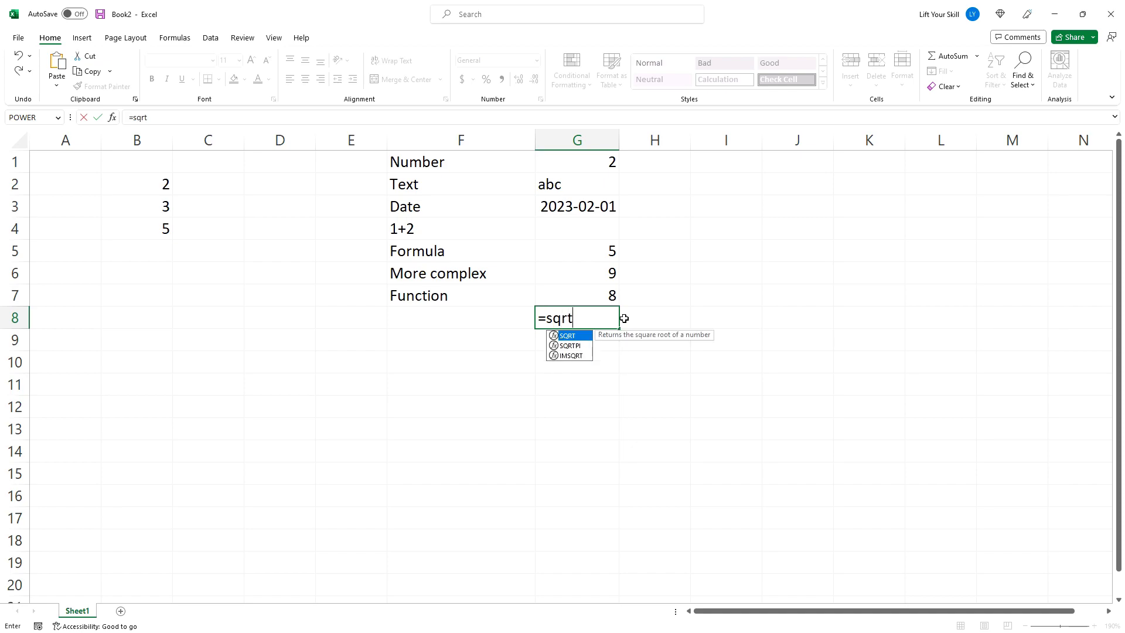
{"action": "type", "text": "(64)+10"}
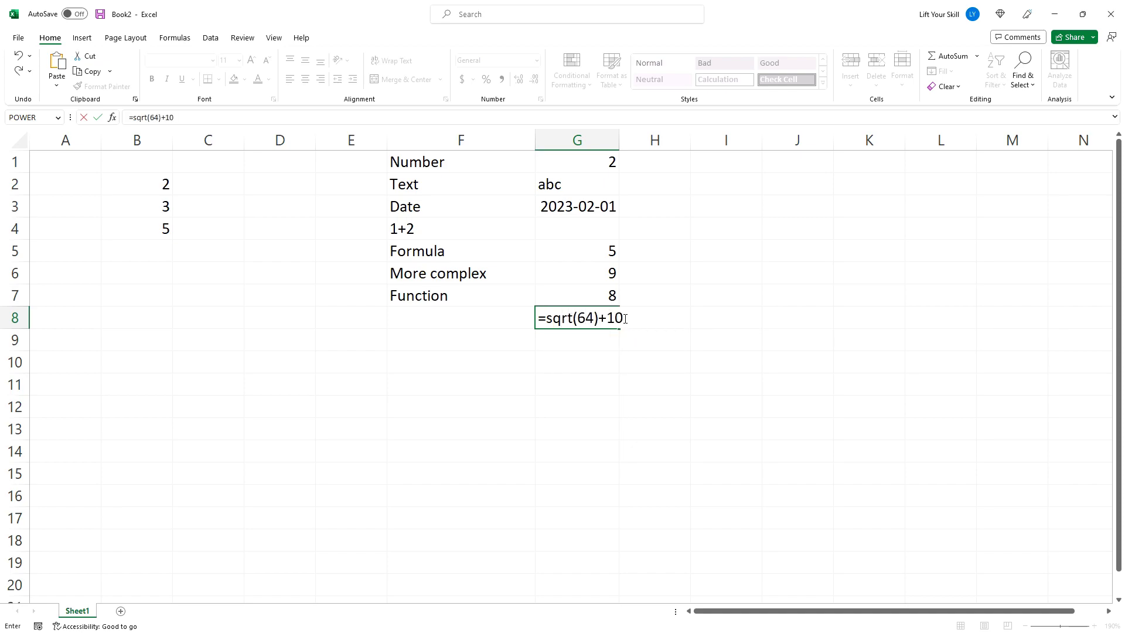
{"action": "key", "text": "Return"}
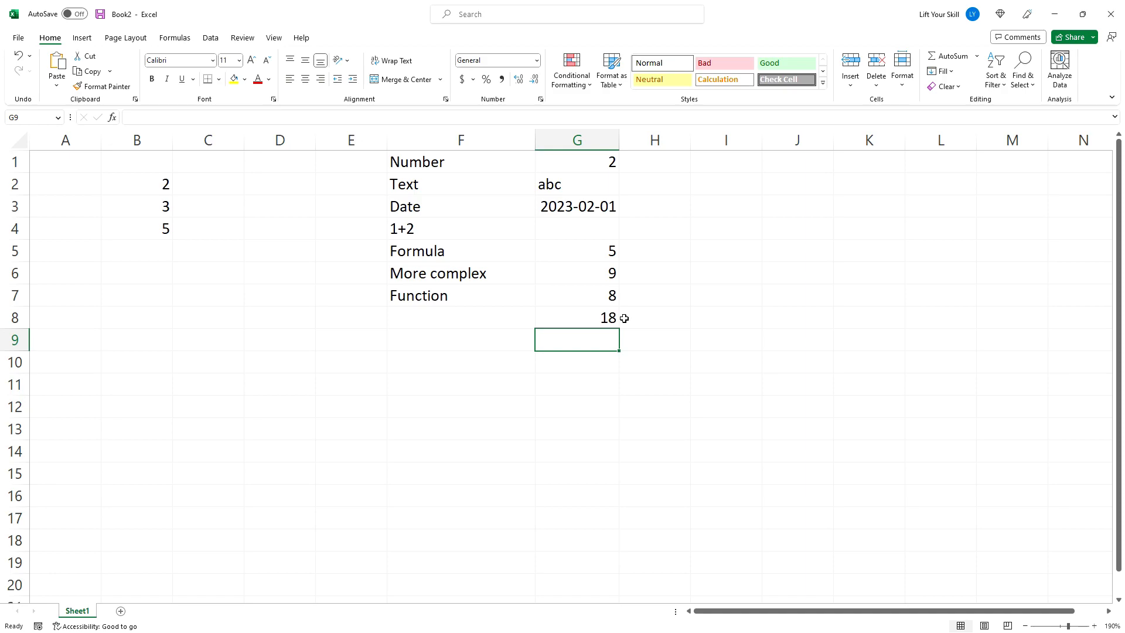
- Label F9 Concat and enter =CONCAT("This ","is ", "my text") in G9
{"action": "key", "text": "Left"}
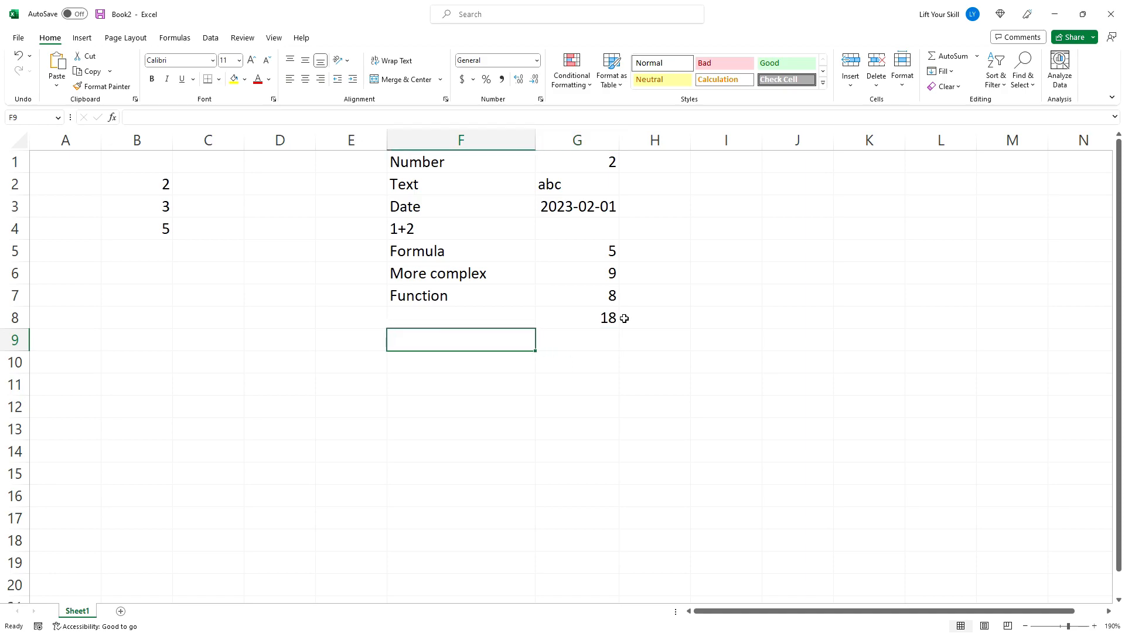
{"action": "type", "text": "Concat"}
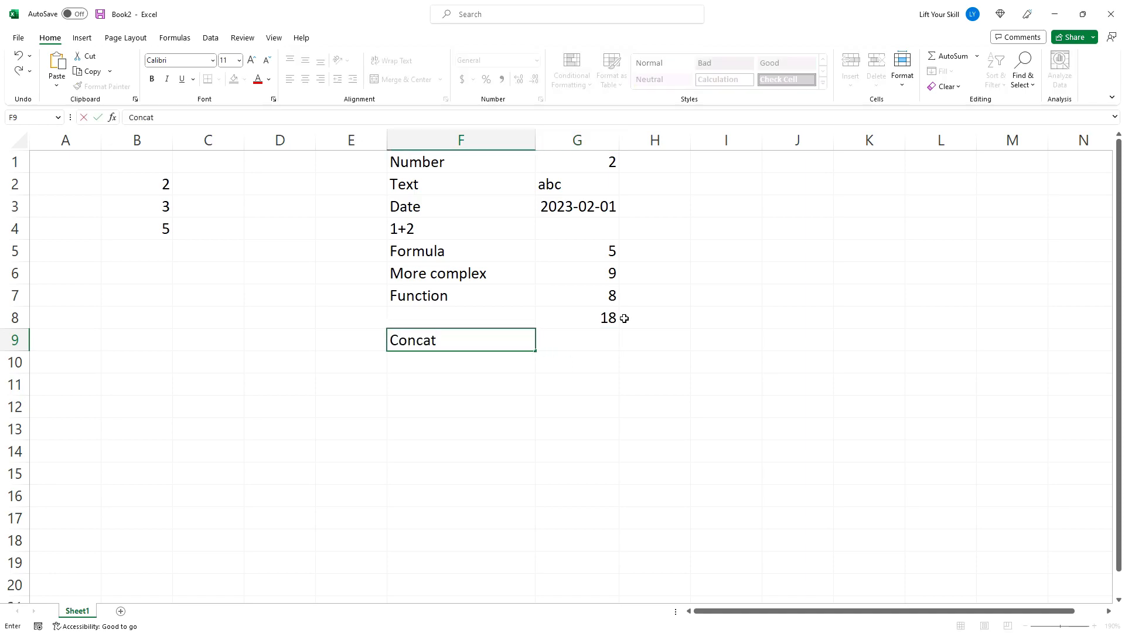
{"action": "key", "text": "Tab"}
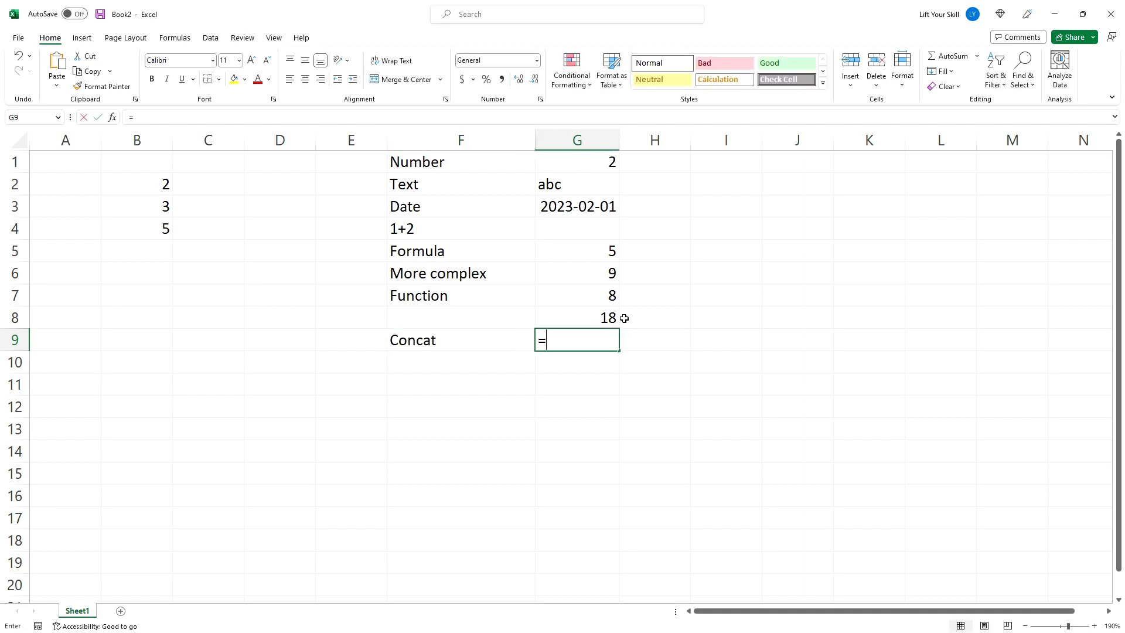
{"action": "type", "text": "="}
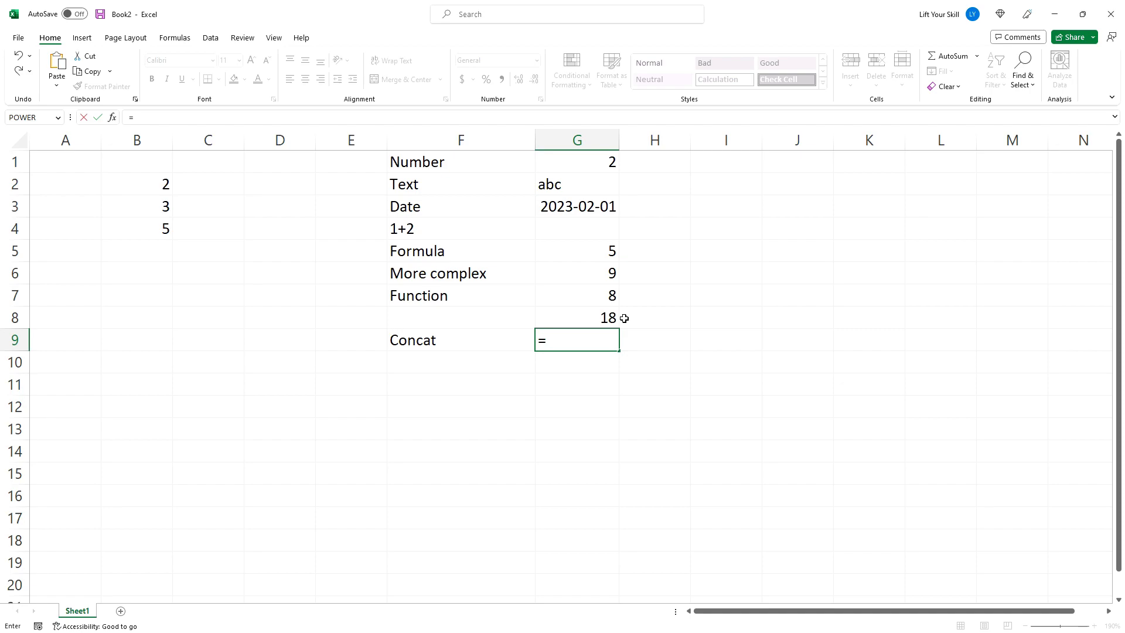
{"action": "type", "text": "CONCAT("}
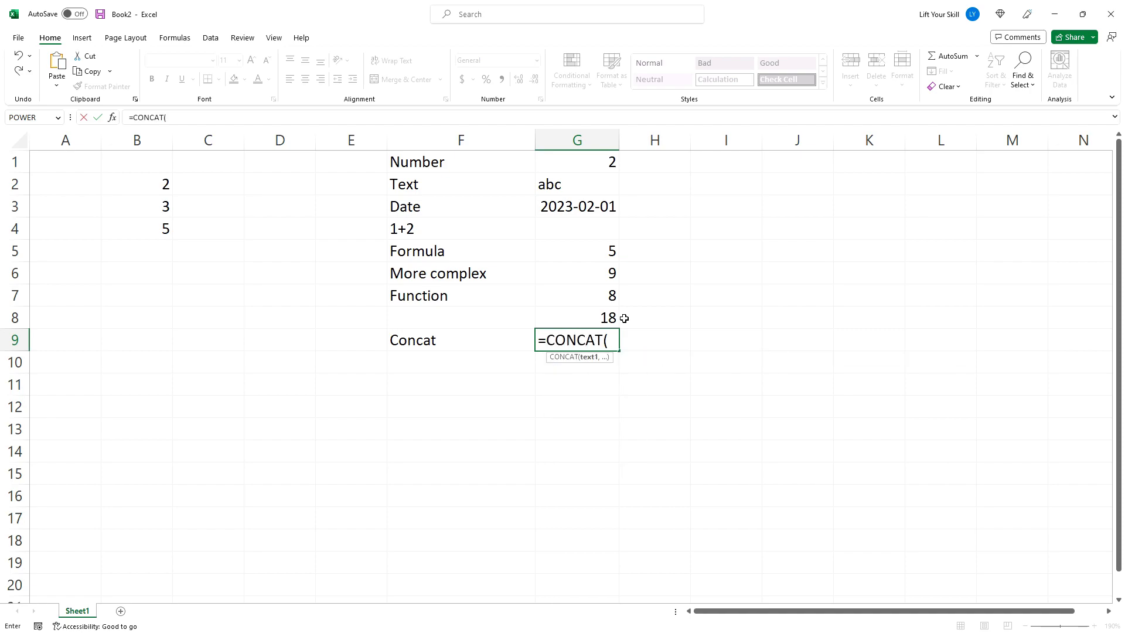
{"action": "type", "text": "\"This \",\"is"}
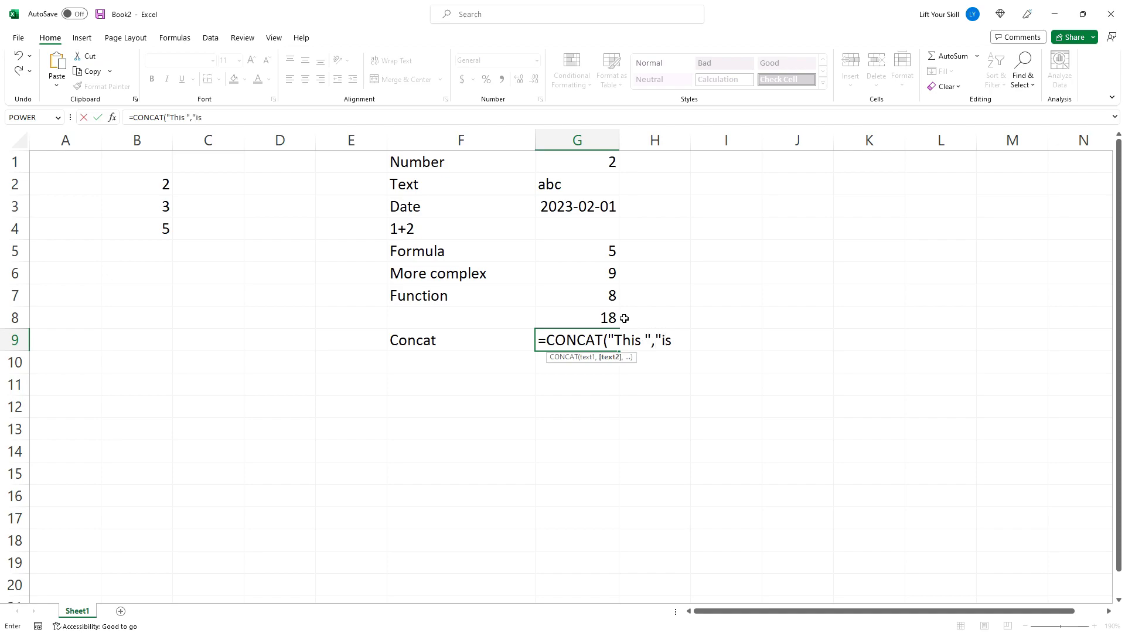
{"action": "type", "text": " \", \"m"}
{"action": "key", "text": "BackSpace"}
{"action": "type", "text": "\"my text\")"}
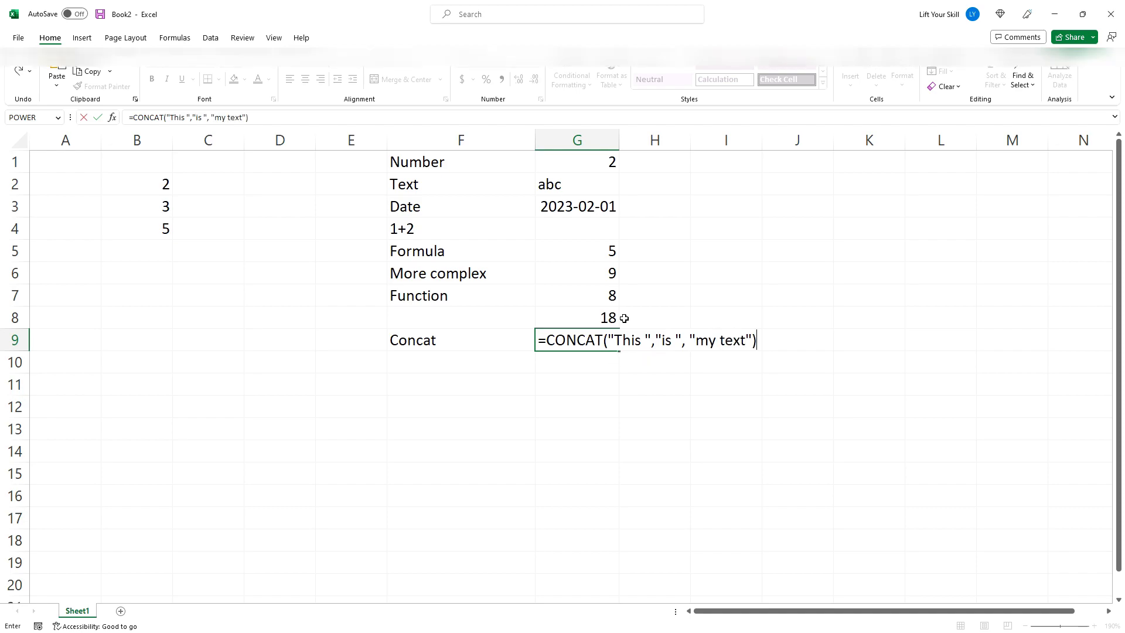
{"action": "key", "text": "Return"}
{"action": "key", "text": "Up"}
{"action": "key", "text": "Down"}
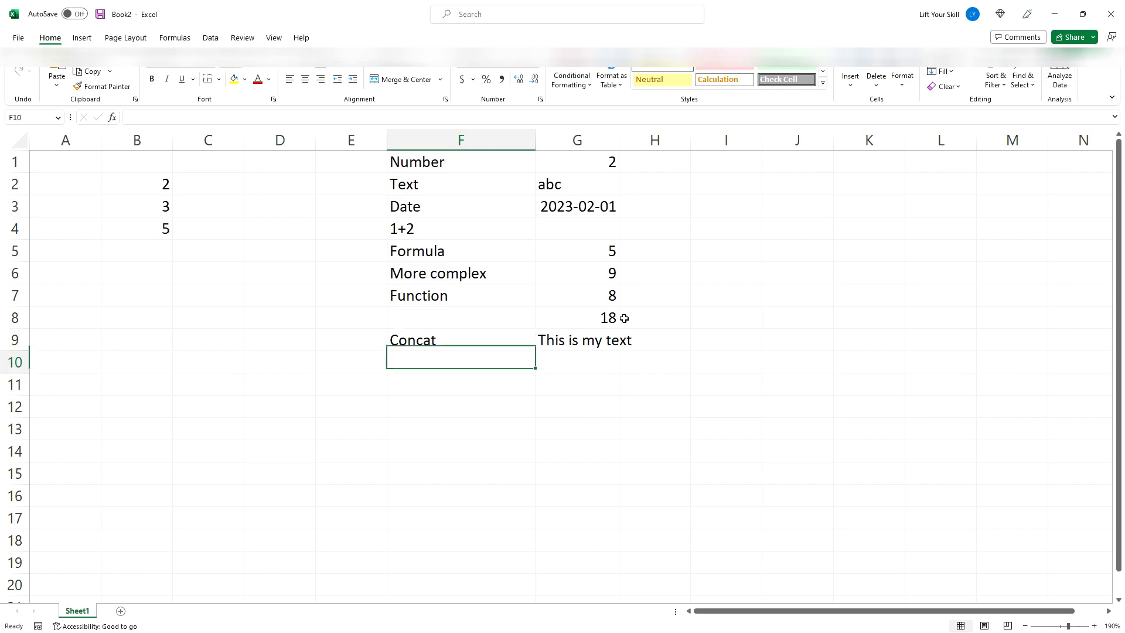
{"action": "key", "text": "Right"}
{"action": "type", "text": "=concat("}
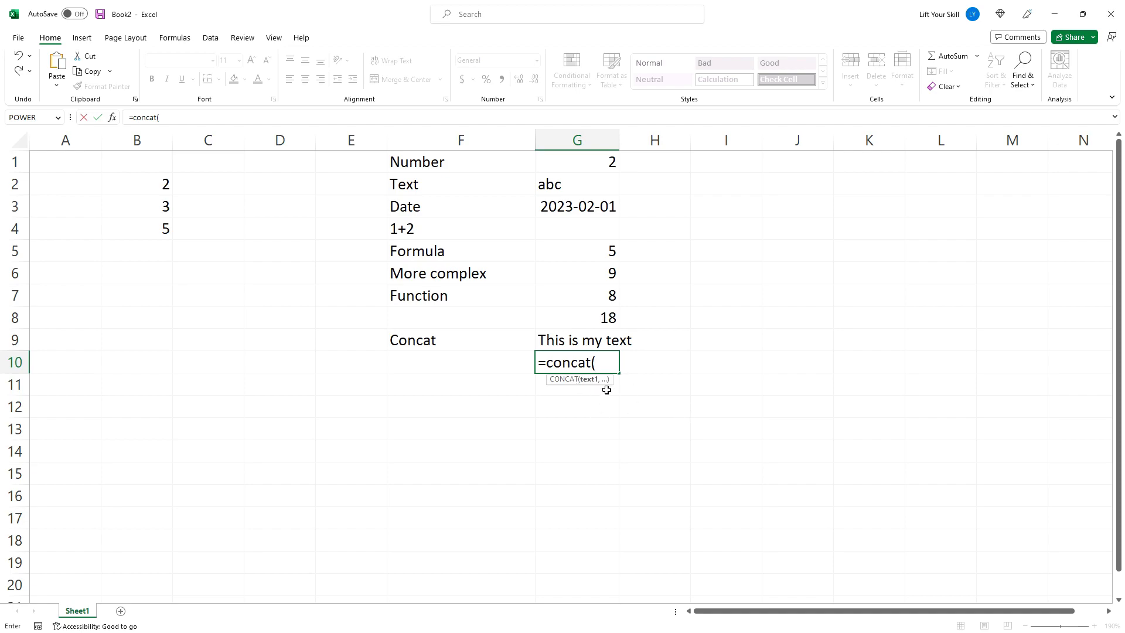
{"action": "key", "text": "Escape"}
- Enter the number 64 in D2
{"action": "key", "text": "Up"}
{"action": "key", "text": "Up"}
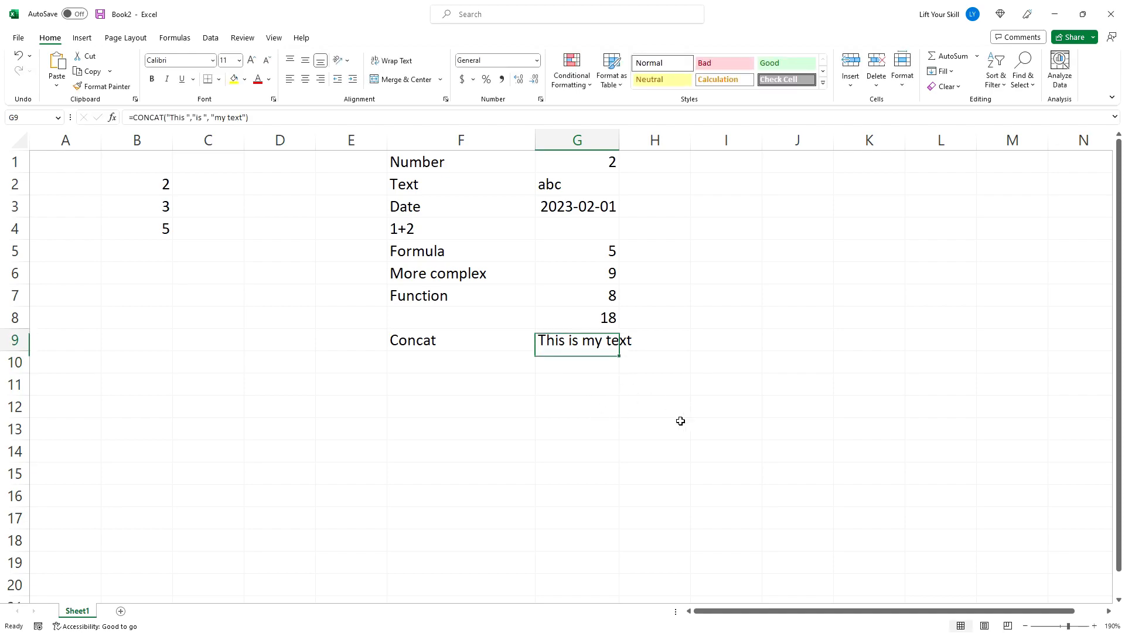
{"action": "key", "text": "Left"}
{"action": "key", "text": "Left"}
{"action": "key", "text": "Left"}
{"action": "key", "text": "Left"}
{"action": "key", "text": "Left"}
{"action": "key", "text": "Up"}
{"action": "key", "text": "Right"}
{"action": "key", "text": "Up"}
{"action": "key", "text": "Up"}
{"action": "key", "text": "Right"}
{"action": "key", "text": "Up"}
{"action": "key", "text": "Up"}
{"action": "key", "text": "Up"}
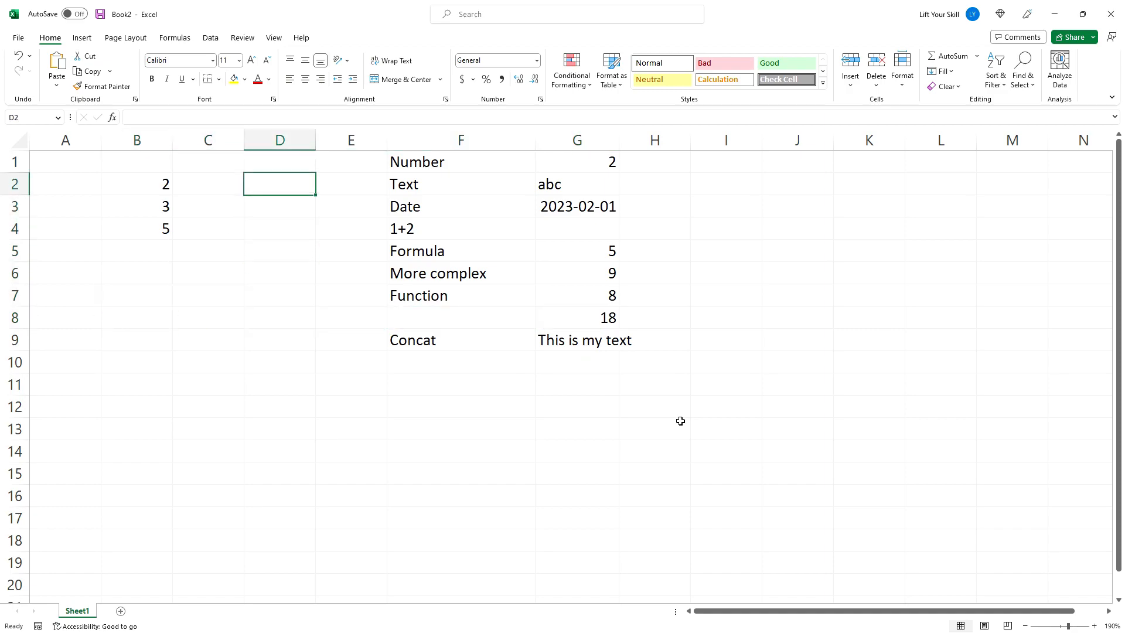
{"action": "type", "text": "64"}
{"action": "key", "text": "Return"}
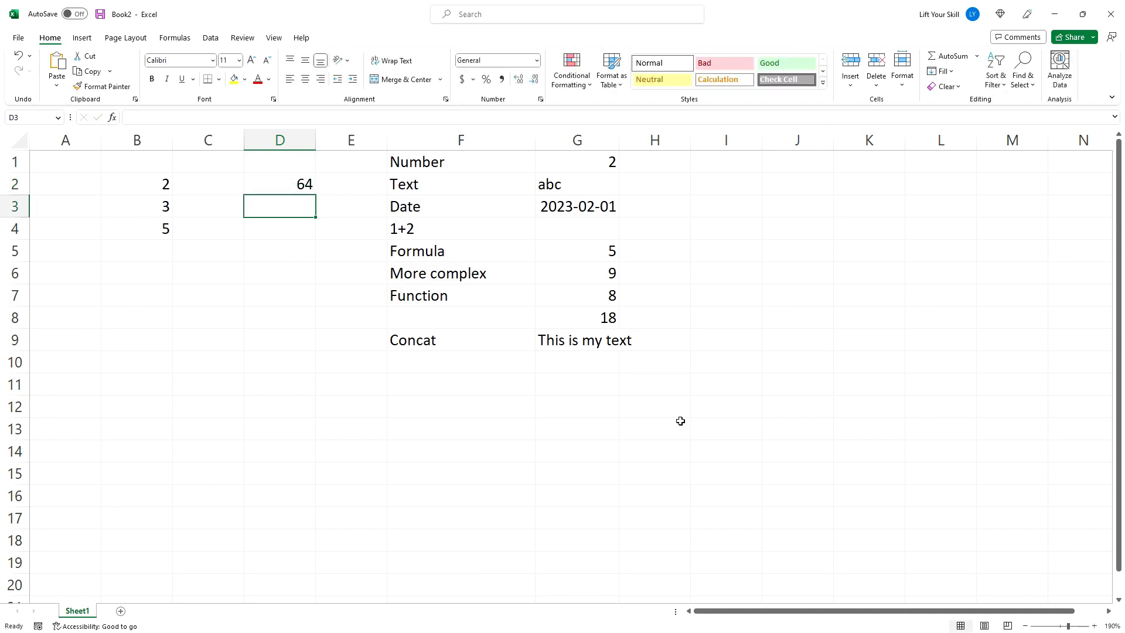
- Enter =sqrt(D2) in D3, picking D2 as the argument
{"action": "type", "text": "=qrt("}
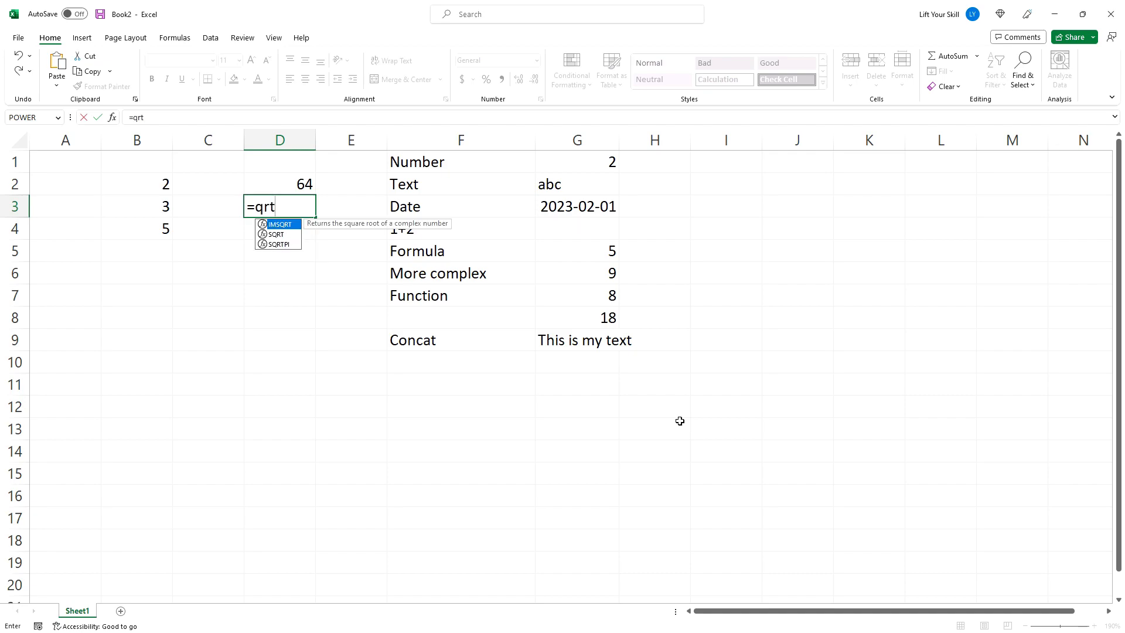
{"action": "key", "text": "BackSpace"}
{"action": "key", "text": "BackSpace"}
{"action": "key", "text": "BackSpace"}
{"action": "key", "text": "BackSpace"}
{"action": "type", "text": "sqrt("}
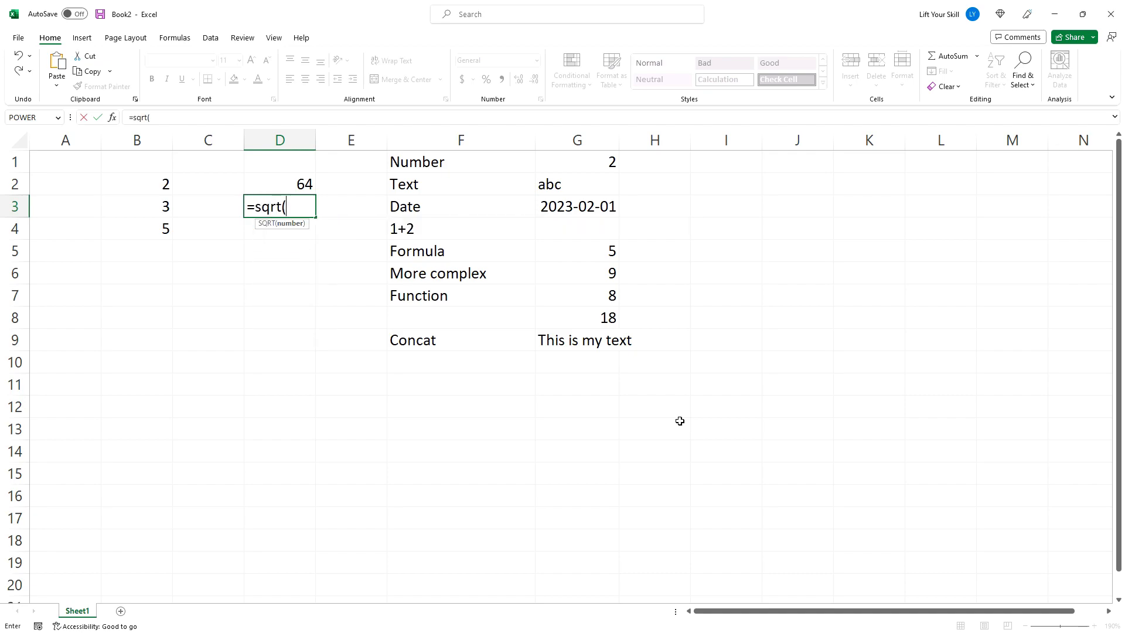
{"action": "left_click", "coordinate": [282, 182]}
{"action": "key", "text": "Return"}
- Enter =concat("The square root of ", d2, " is ", d3) in D4
{"action": "type", "text": "=concat(\"Thes"}
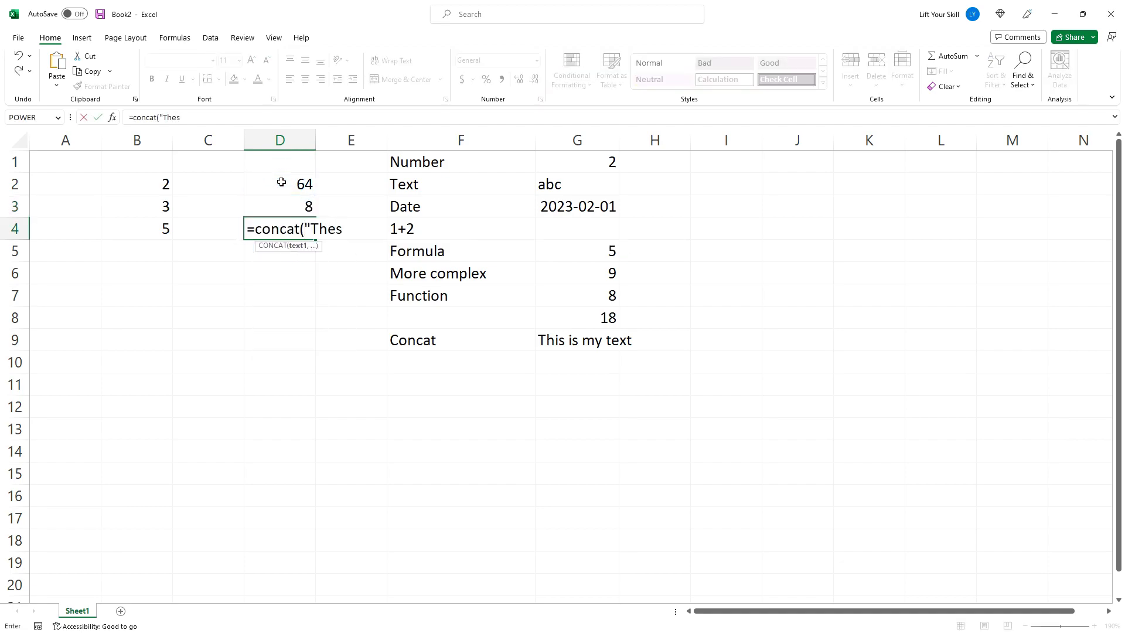
{"action": "key", "text": "BackSpace"}
{"action": "type", "text": "square root of \", d2, \" is \", d"}
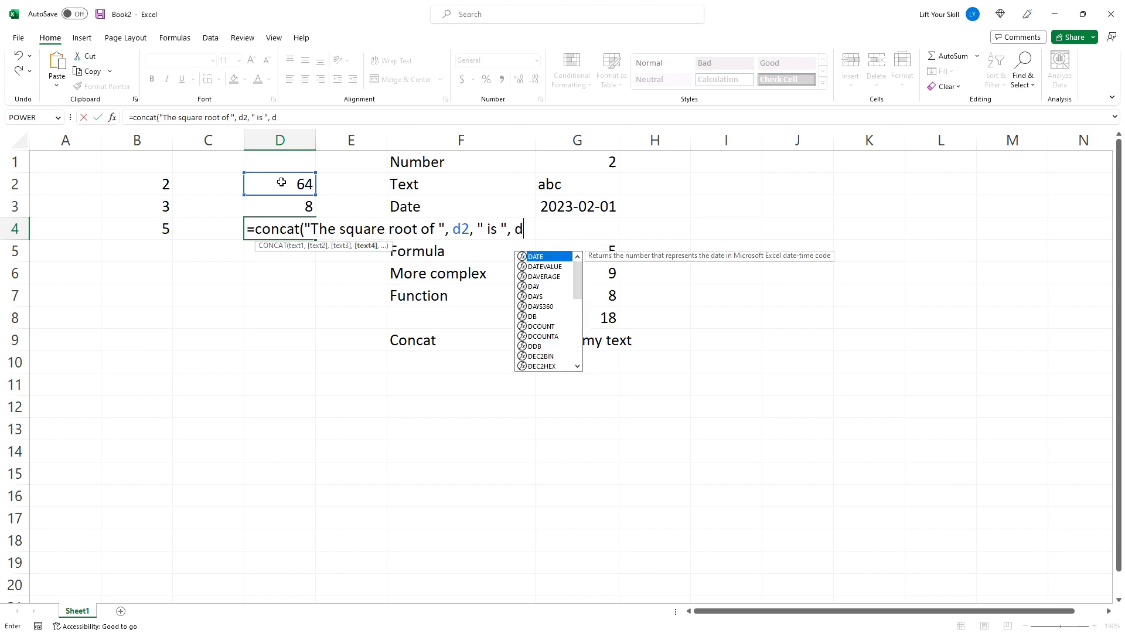
{"action": "type", "text": "3)"}
{"action": "key", "text": "Return"}
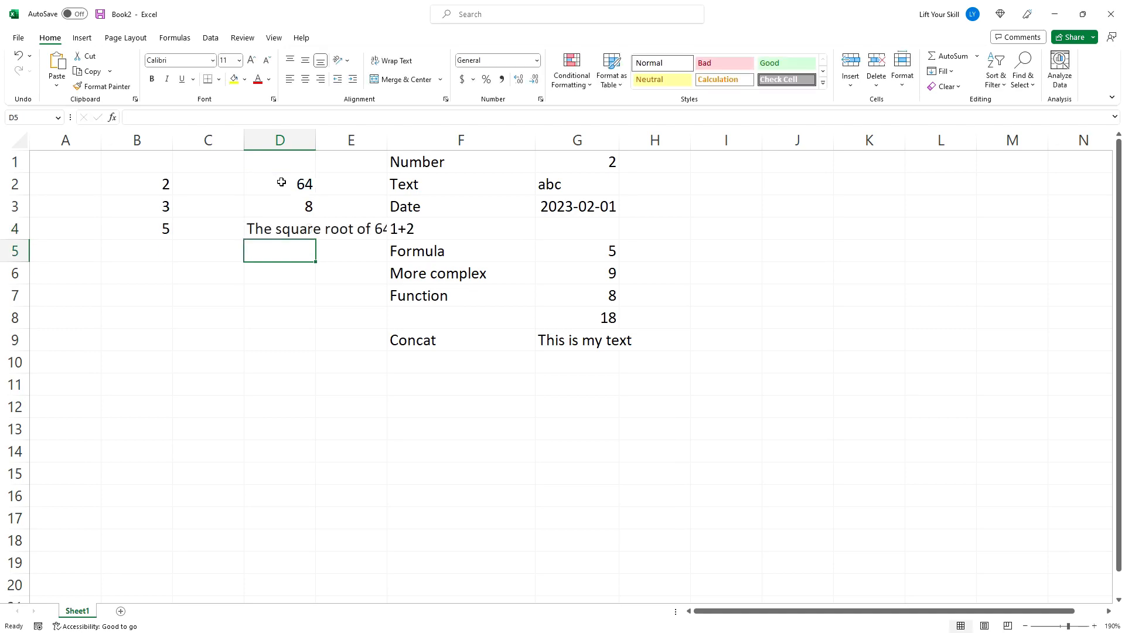
- Widen column E so the sentence in D4 shows in full, and select D4
{"action": "left_click_drag", "start_coordinate": [383, 147], "coordinate": [460, 142]}
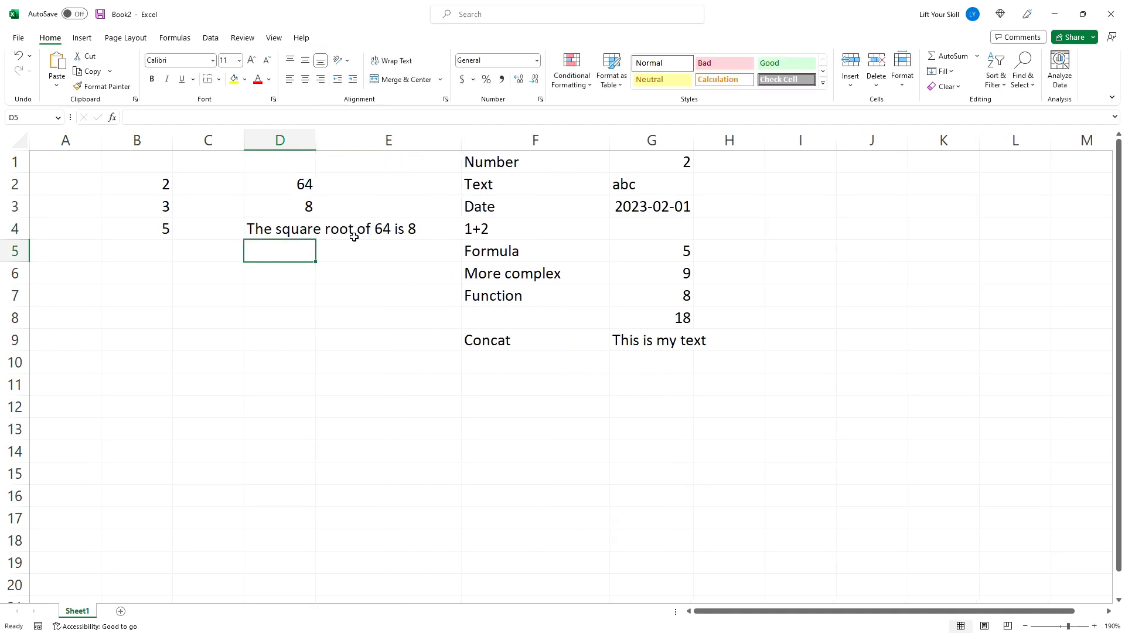
{"action": "left_click", "coordinate": [291, 234]}
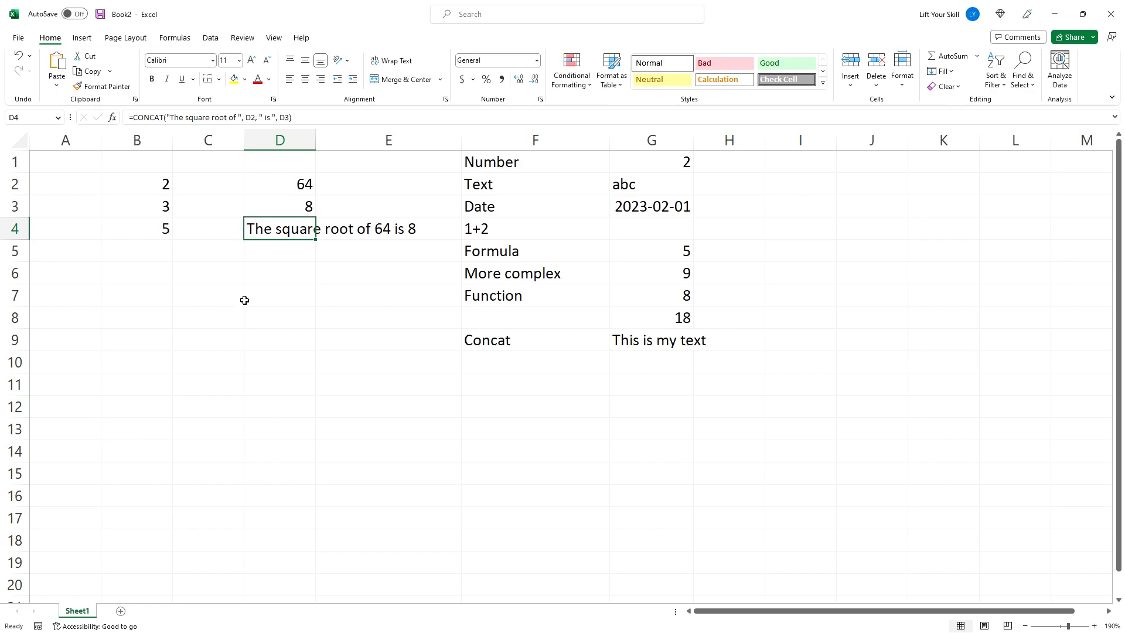
- Change the value in D2 to 25
{"action": "left_click", "coordinate": [290, 186]}
{"action": "type", "text": "25"}
{"action": "key", "text": "Return"}
{"action": "key", "text": "Return"}
{"action": "left_click", "coordinate": [176, 38]}
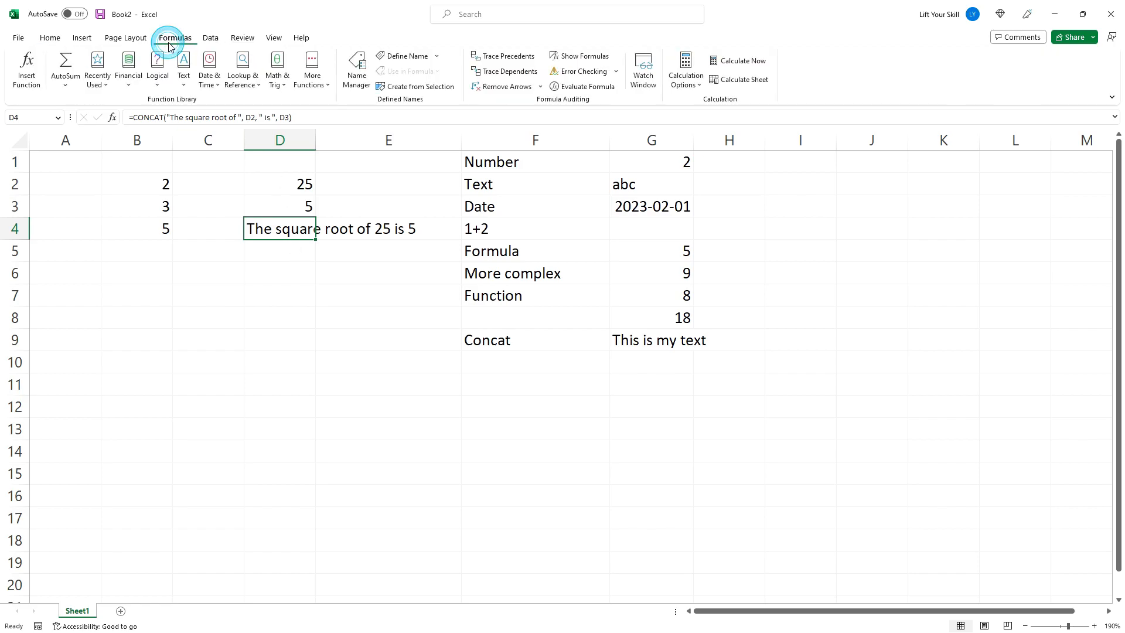
{"action": "left_click", "coordinate": [131, 81]}
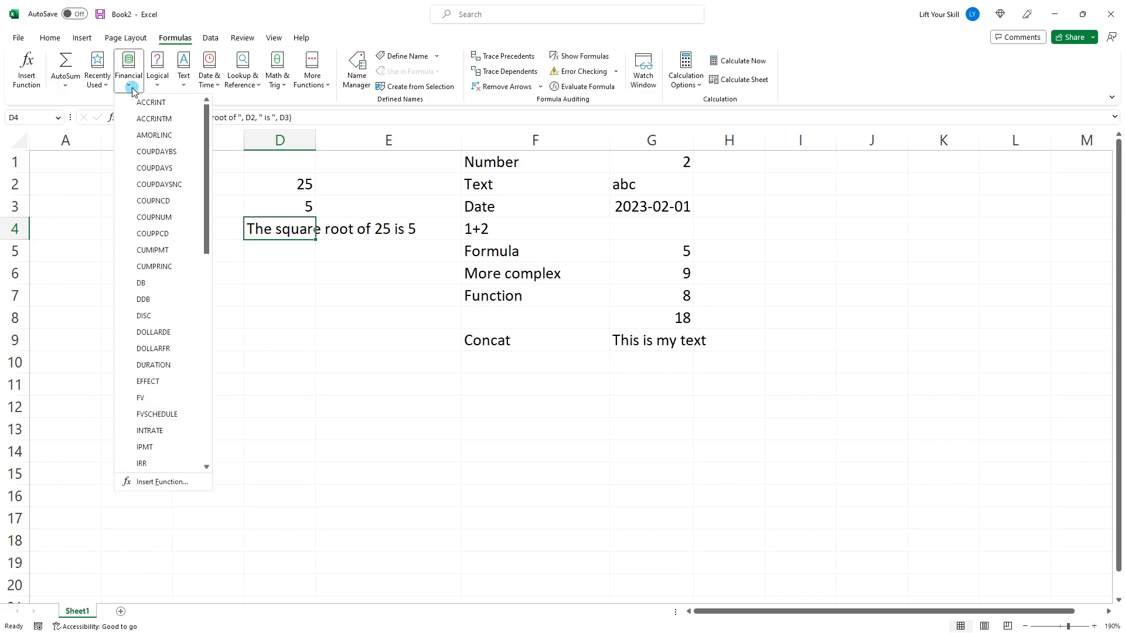
{"action": "left_click", "coordinate": [185, 86]}
{"action": "left_click", "coordinate": [257, 20]}
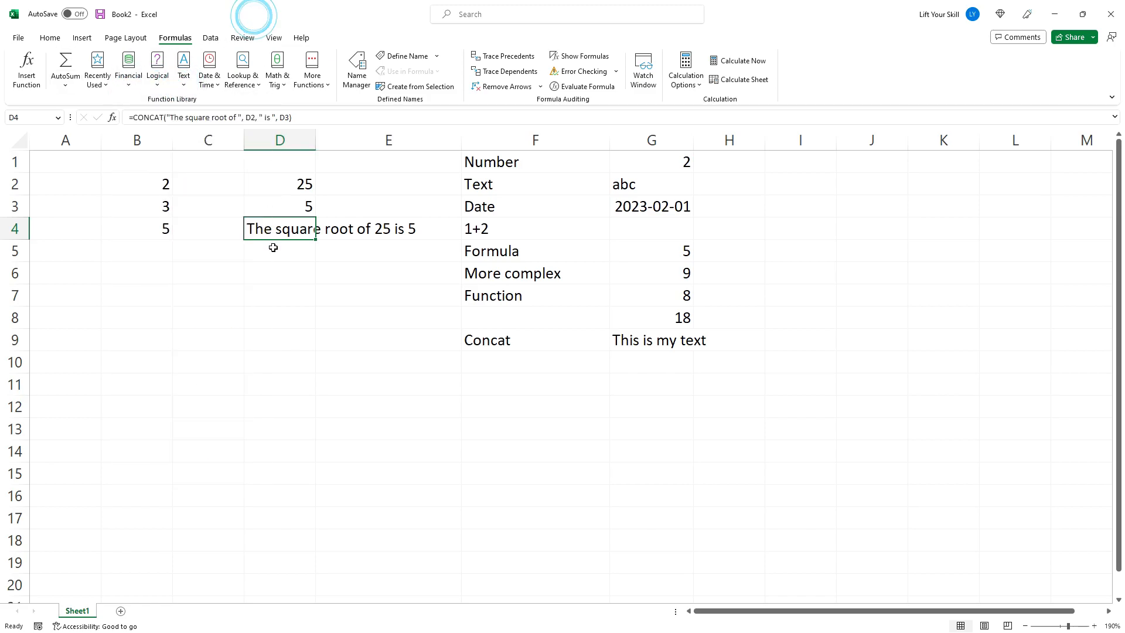
- Open Insert Function for D7 and search for the Power function
{"action": "left_click", "coordinate": [259, 292]}
{"action": "left_click", "coordinate": [26, 70]}
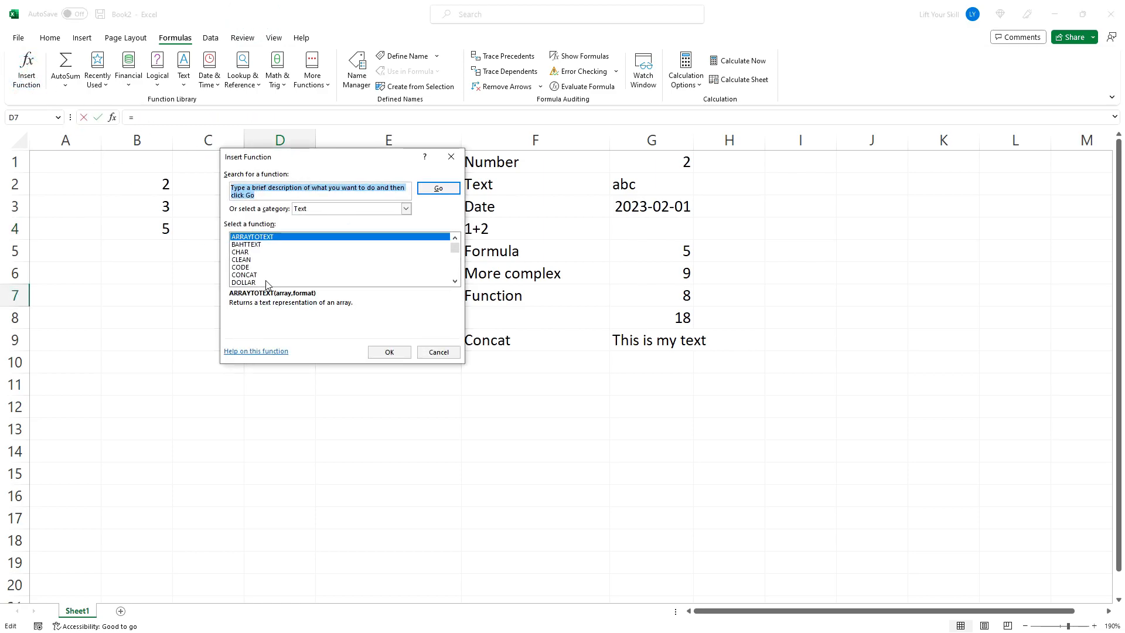
{"action": "scroll", "coordinate": [280, 258], "scroll_direction": "down", "scroll_amount": 4}
{"action": "scroll", "coordinate": [279, 258], "scroll_direction": "up", "scroll_amount": 1}
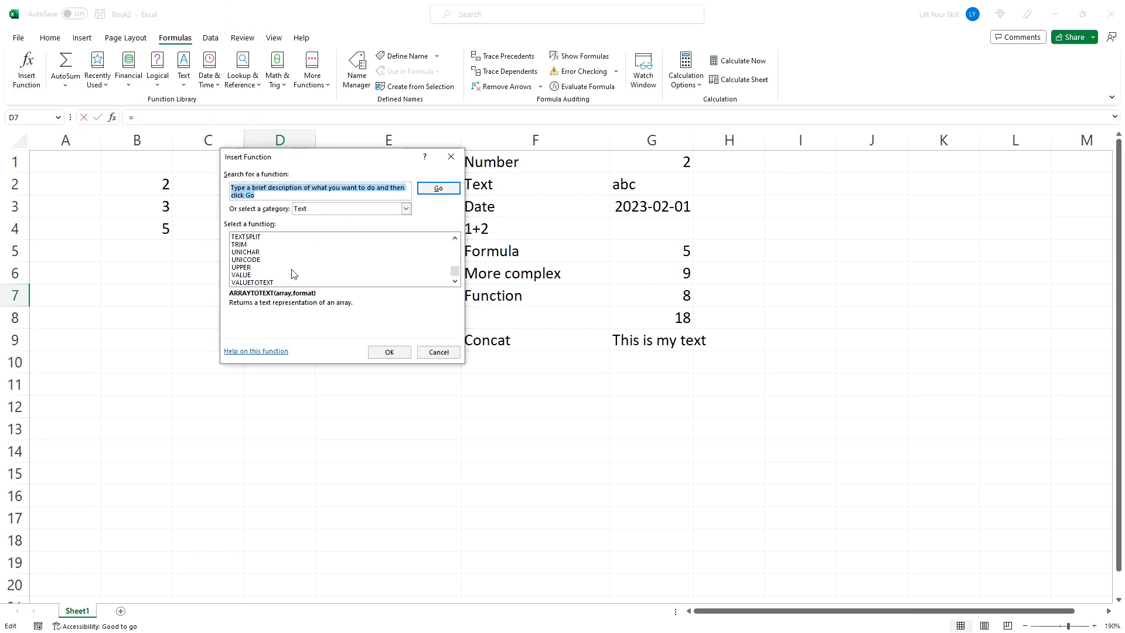
{"action": "left_click", "coordinate": [310, 209]}
{"action": "left_click", "coordinate": [317, 227]}
{"action": "left_click_drag", "start_coordinate": [294, 187], "coordinate": [195, 183]}
{"action": "key", "text": "ctrl+a"}
{"action": "type", "text": "Power"}
{"action": "key", "text": "Return"}
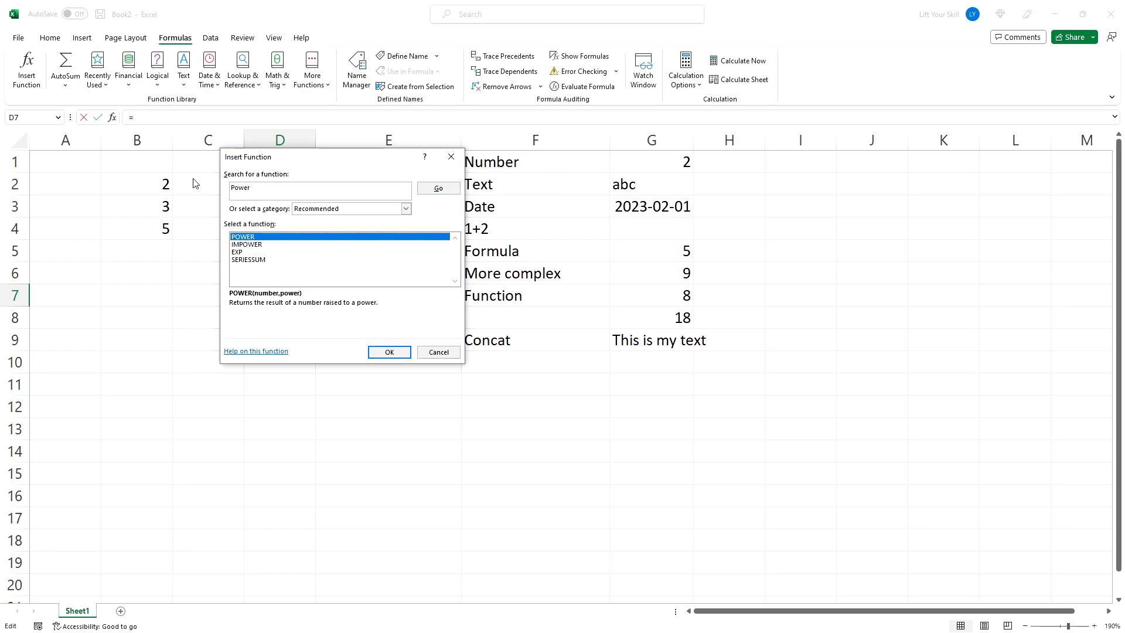
- Insert the POWER function in D7 with number 2 and power 8
{"action": "double_click", "coordinate": [242, 239]}
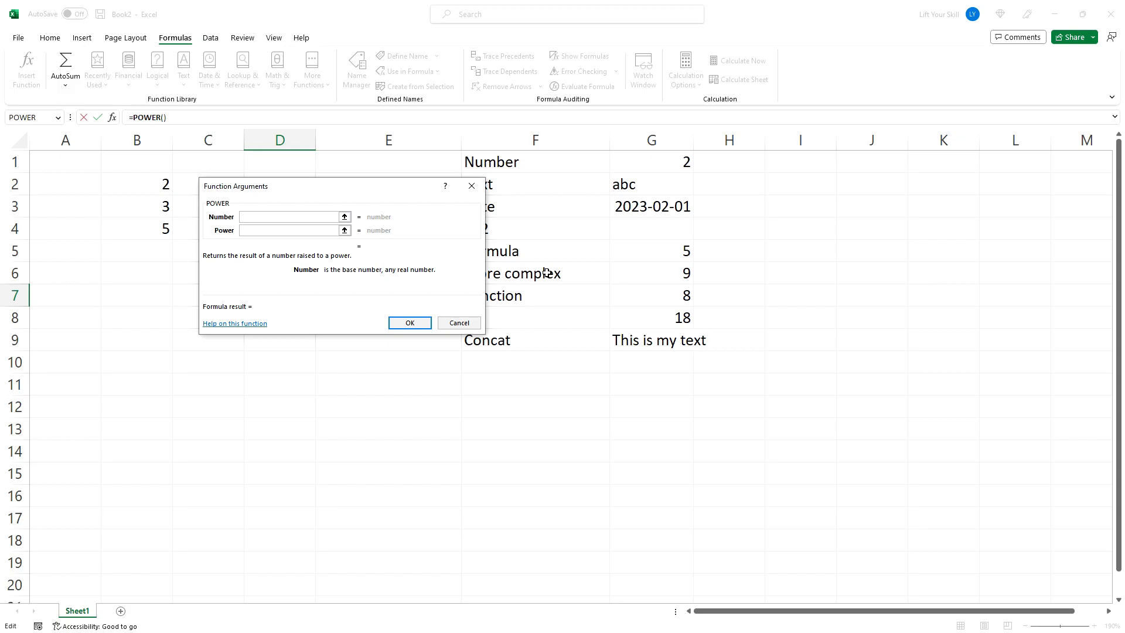
{"action": "type", "text": "2"}
{"action": "key", "text": "Tab"}
{"action": "type", "text": "8"}
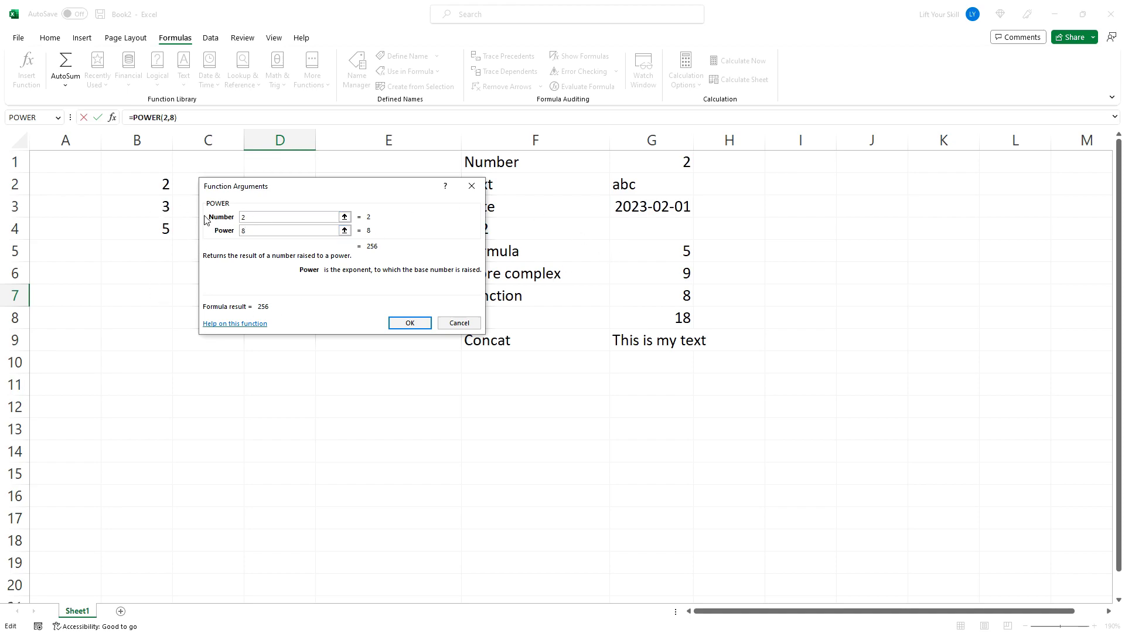
{"action": "left_click", "coordinate": [401, 323]}
{"action": "left_click", "coordinate": [280, 342]}
{"action": "left_click", "coordinate": [291, 295]}
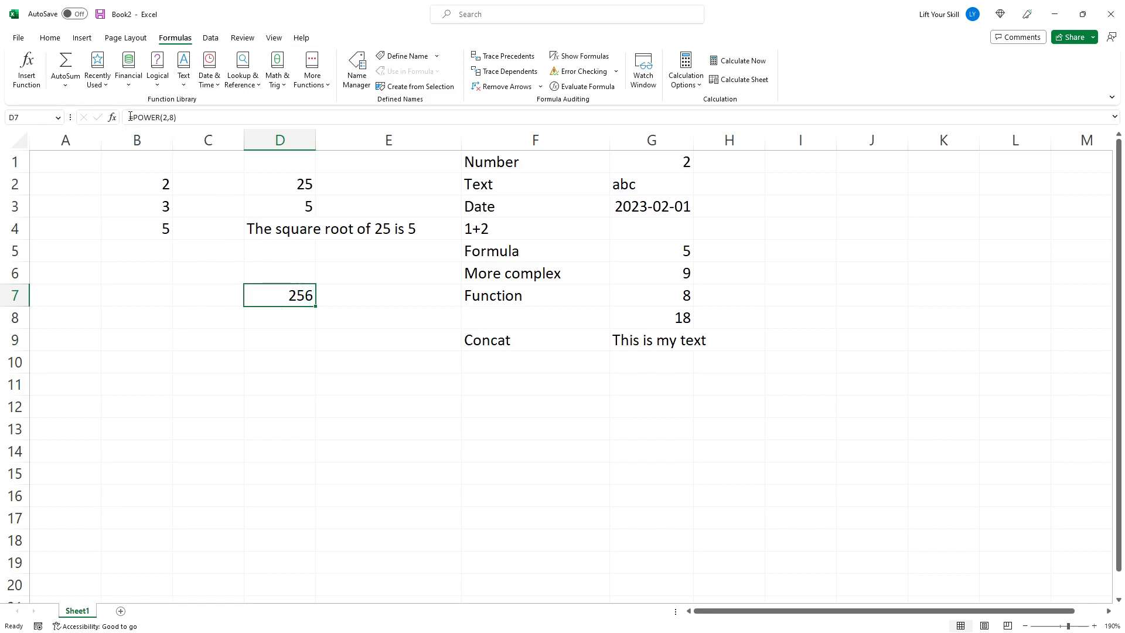